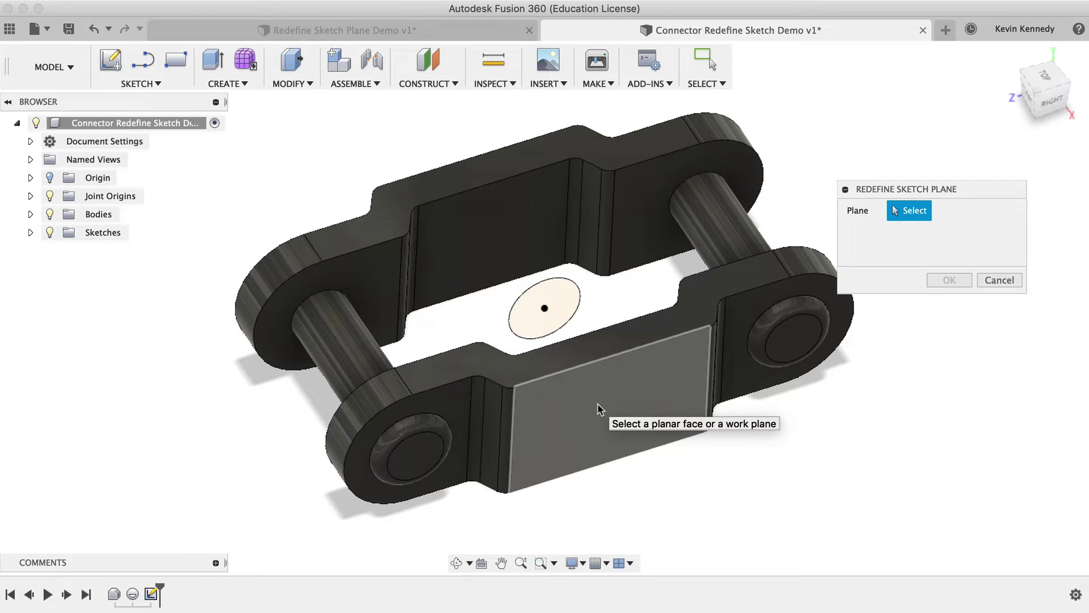
# - Pick the connector link's outer side face as the new sketch plane
pyautogui.click(598, 406)
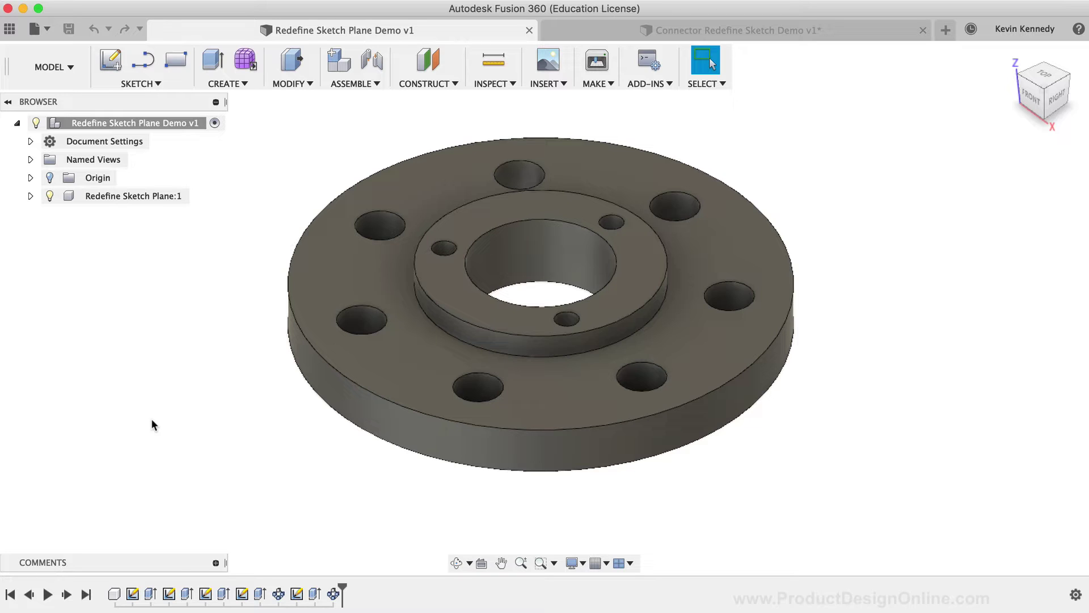
# - Activate the Redefine Sketch Plane:1 component from the browser
pyautogui.rightClick(137, 196)
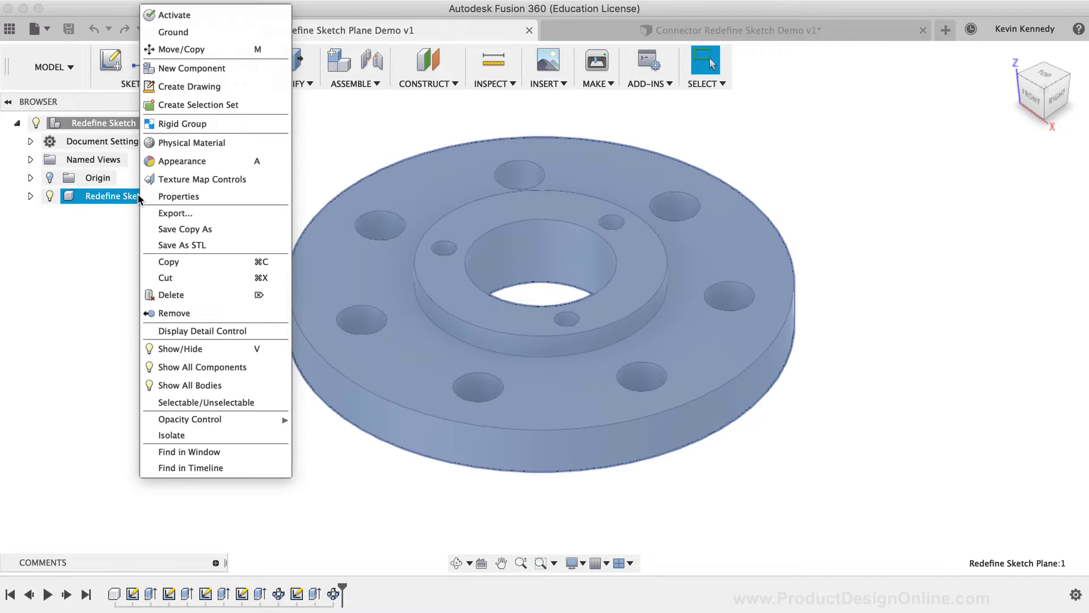
pyautogui.click(183, 15)
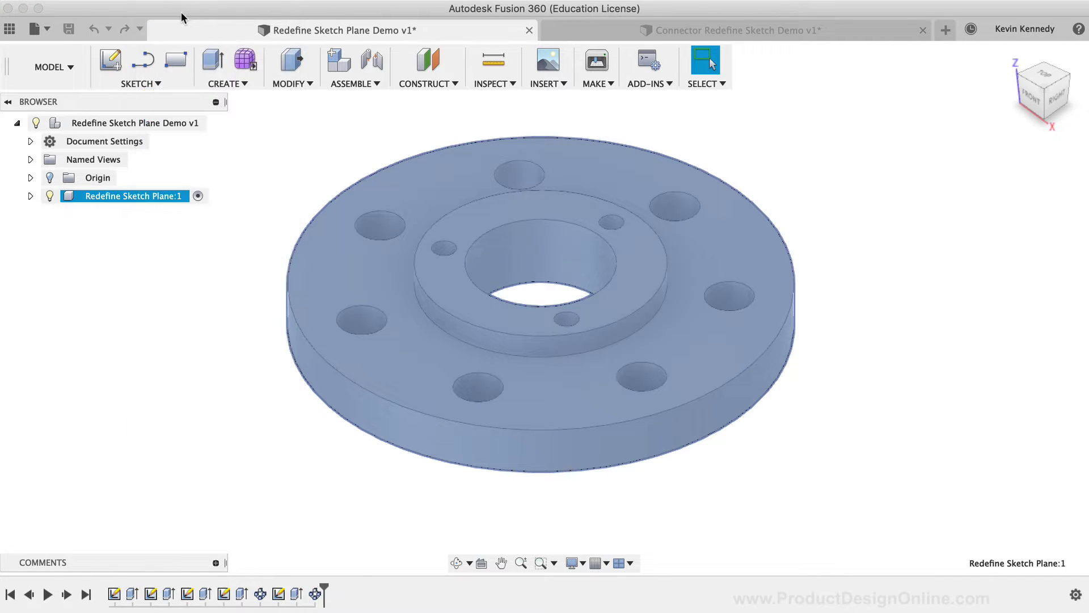
pyautogui.click(171, 327)
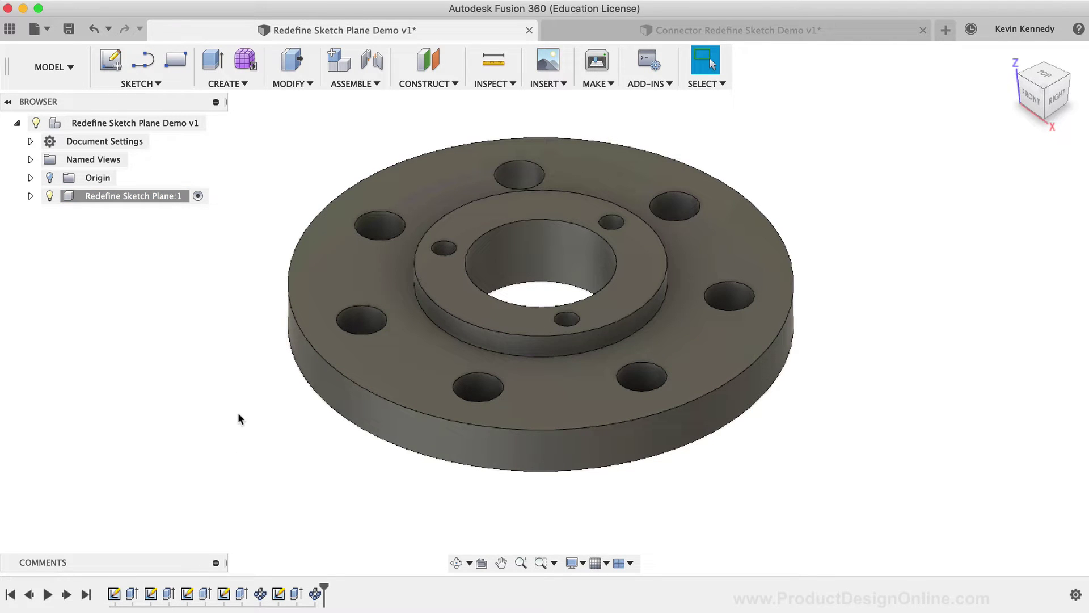
# - Preview the C-Pattern1, C-Pattern2 and Extrude2 features in the timeline
pyautogui.click(367, 331)
pyautogui.click(260, 594)
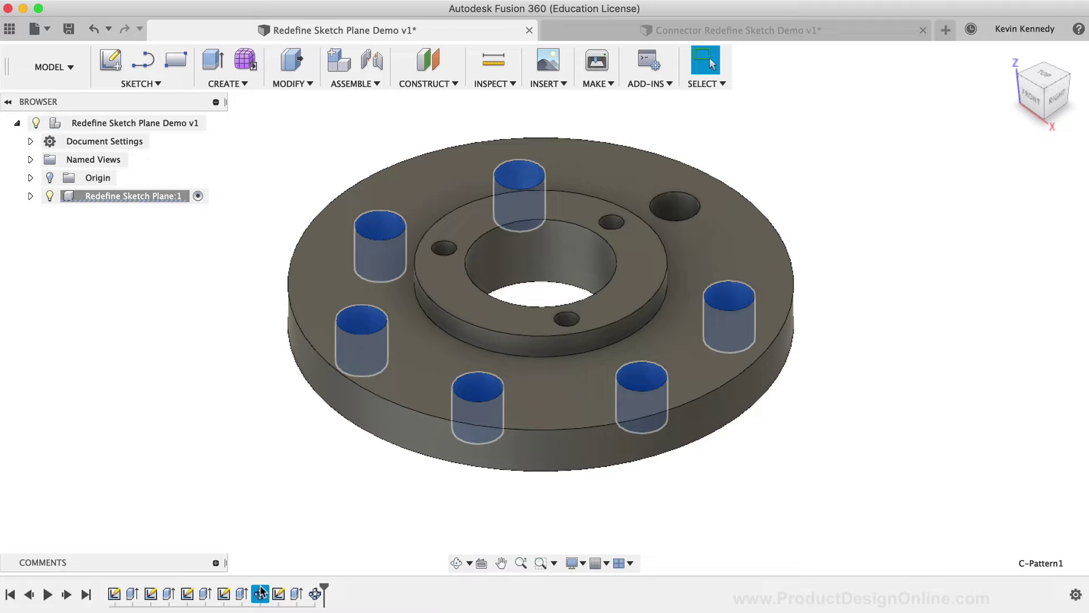
pyautogui.click(315, 593)
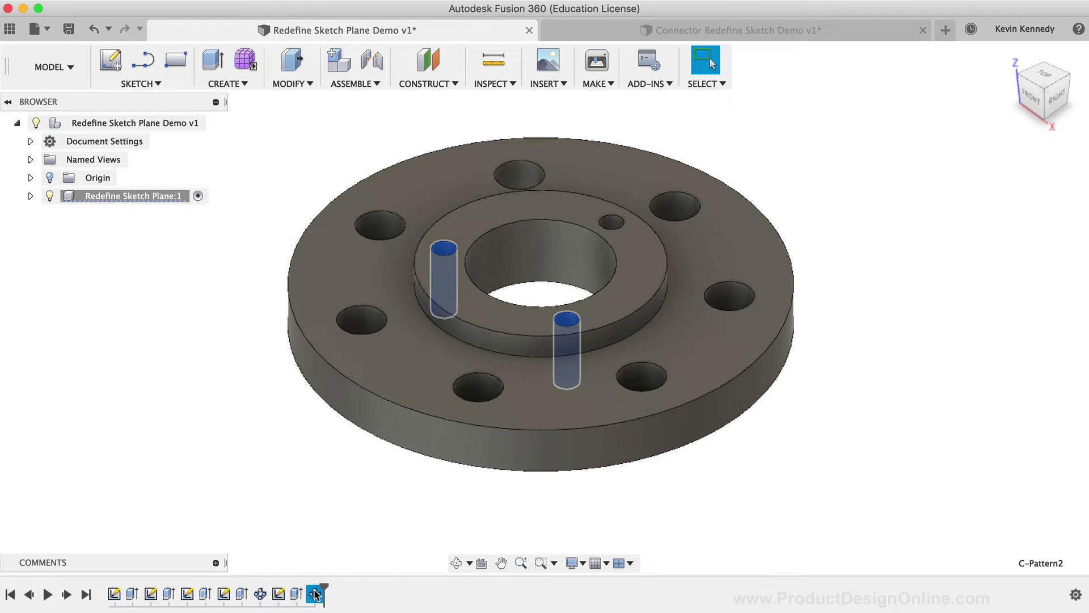
pyautogui.click(237, 496)
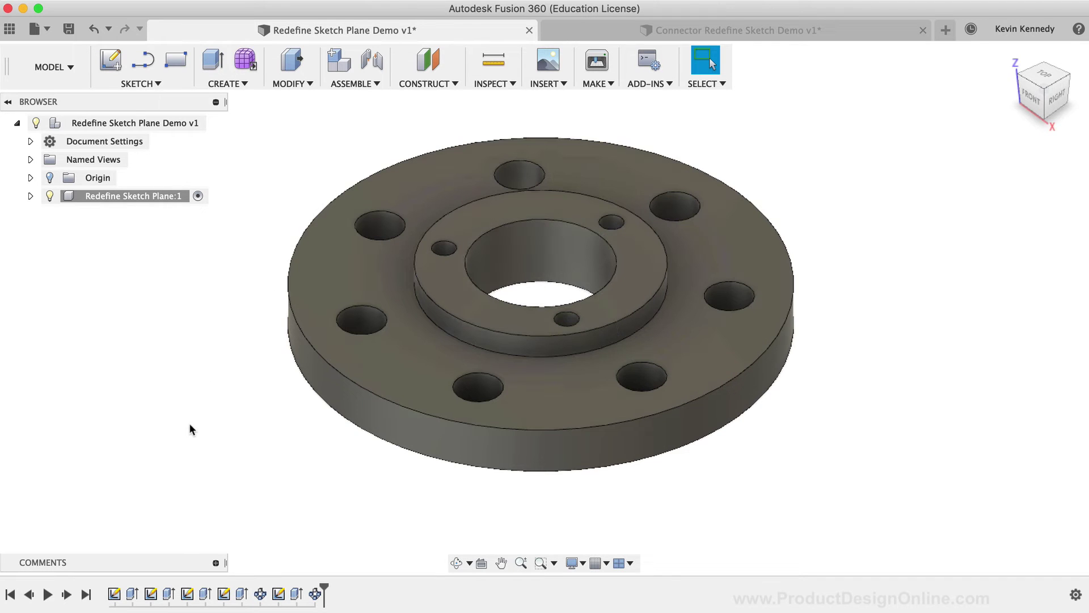
pyautogui.click(168, 593)
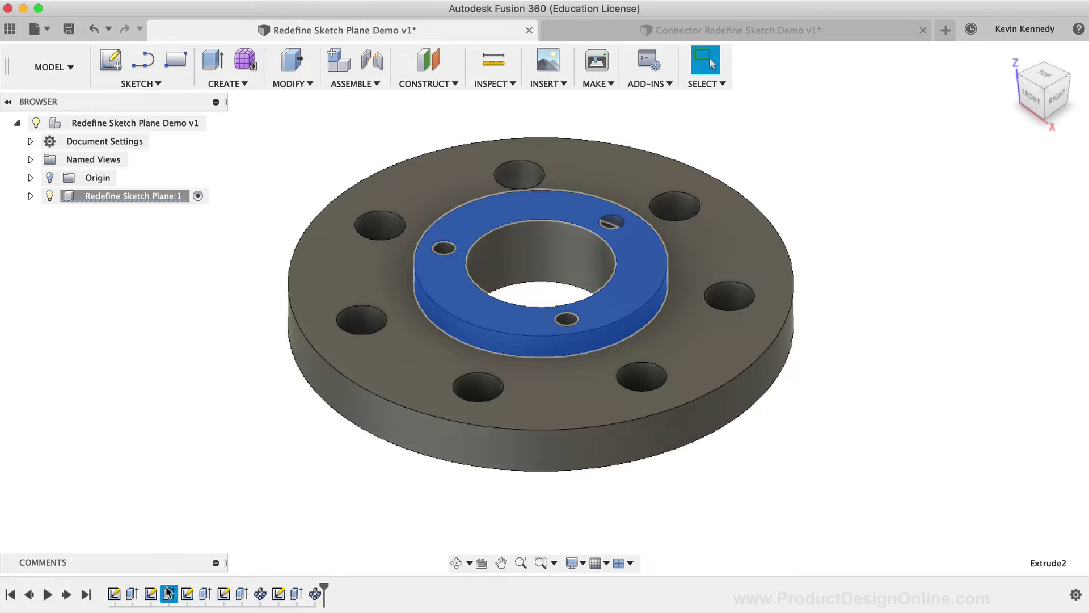
# - Delete the Extrude2 boss feature, confirming the Deletion Warning about dependents
pyautogui.rightClick(168, 593)
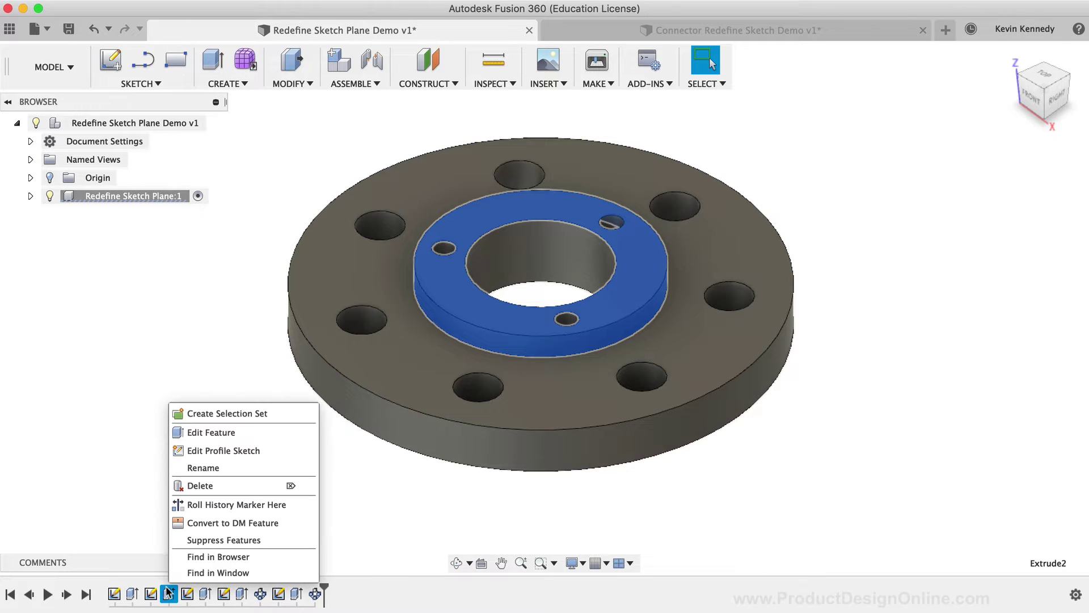
pyautogui.click(242, 489)
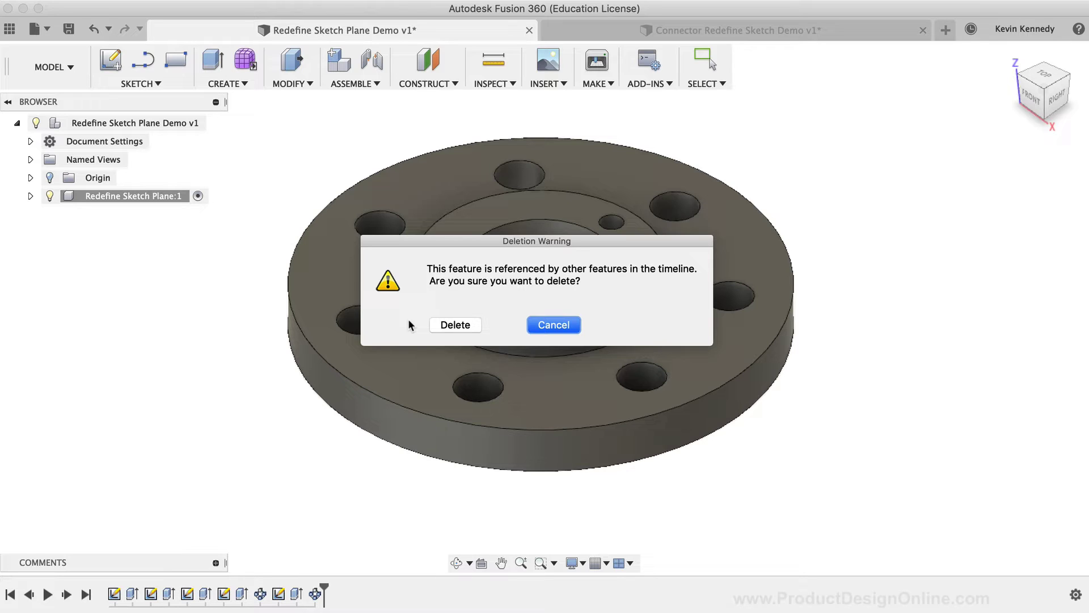
pyautogui.click(468, 325)
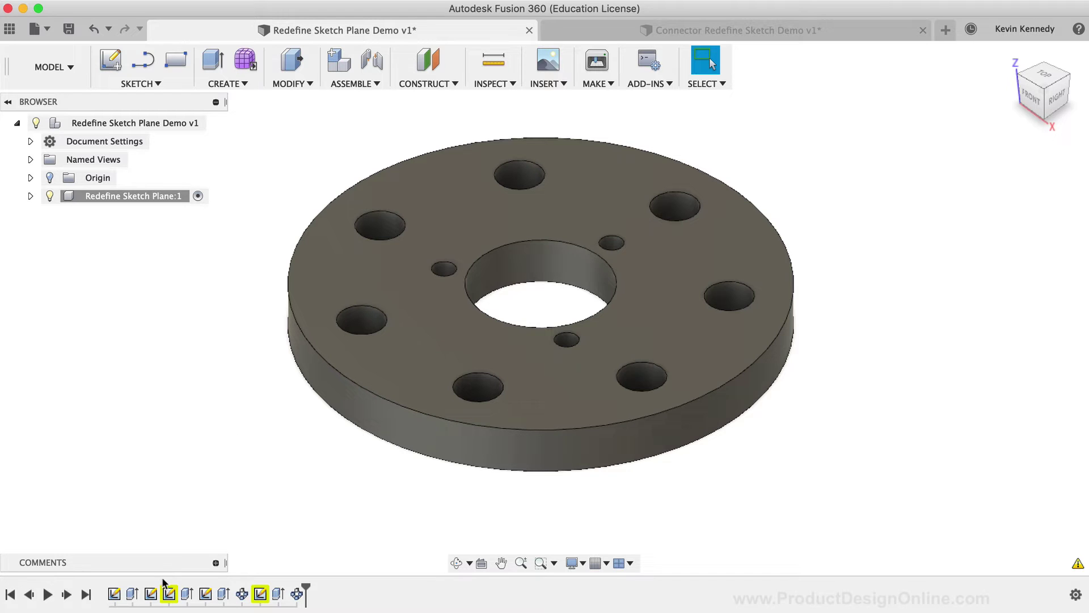
pyautogui.click(169, 593)
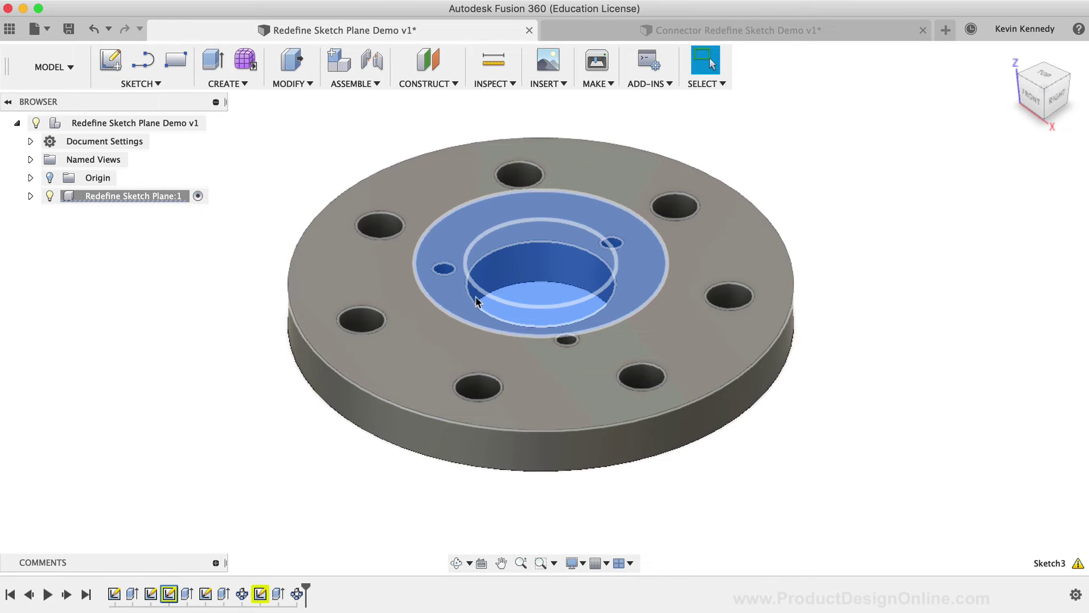
pyautogui.moveTo(1039, 108)
pyautogui.mouseDown()
pyautogui.moveTo(1046, 69)
pyautogui.moveTo(1047, 105)
pyautogui.mouseUp()
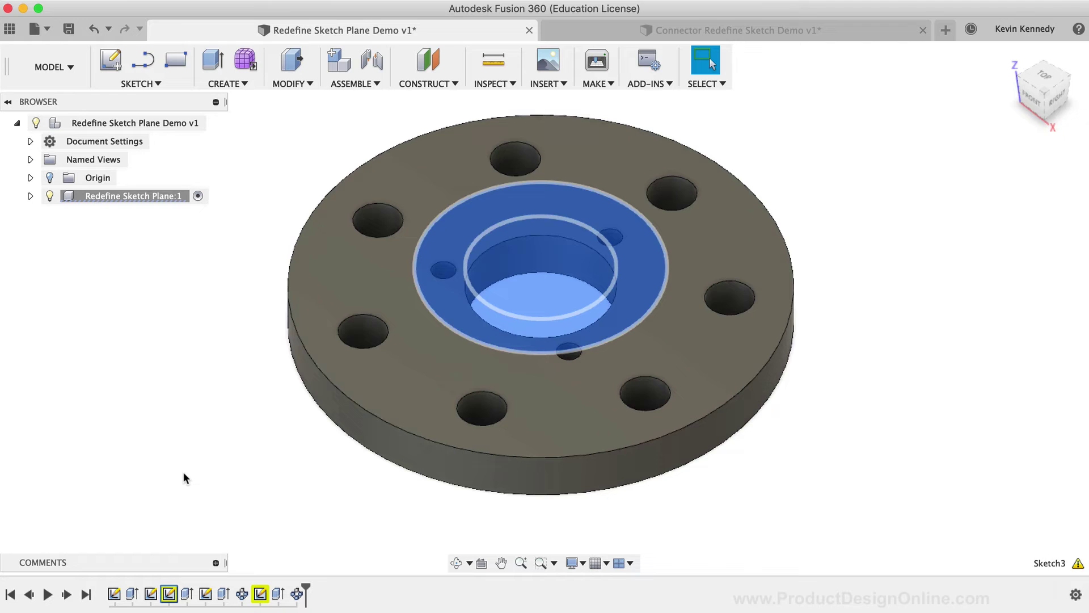
pyautogui.rightClick(169, 594)
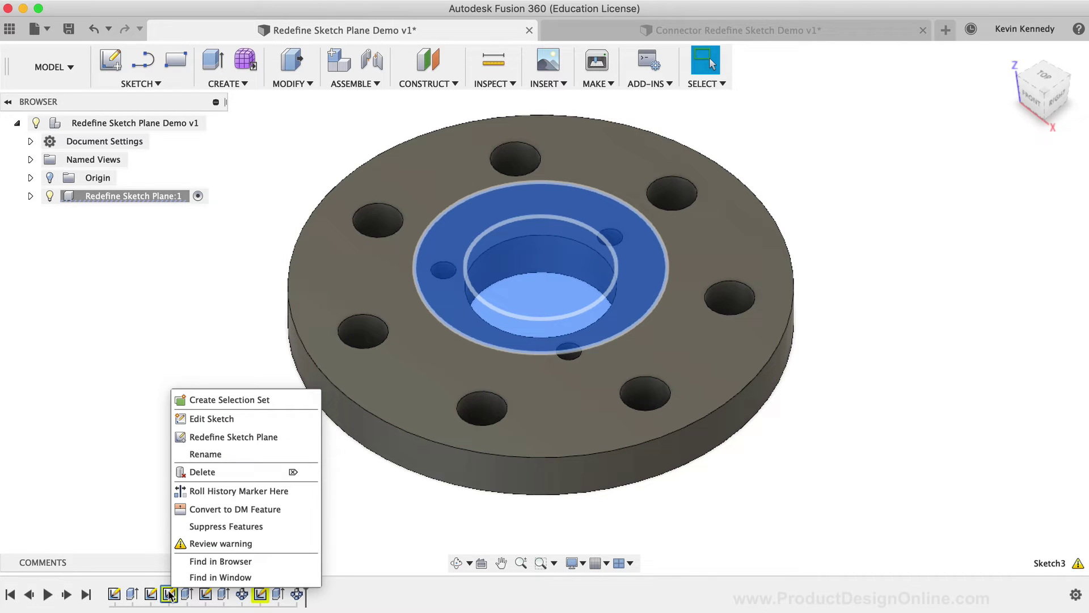
pyautogui.click(211, 543)
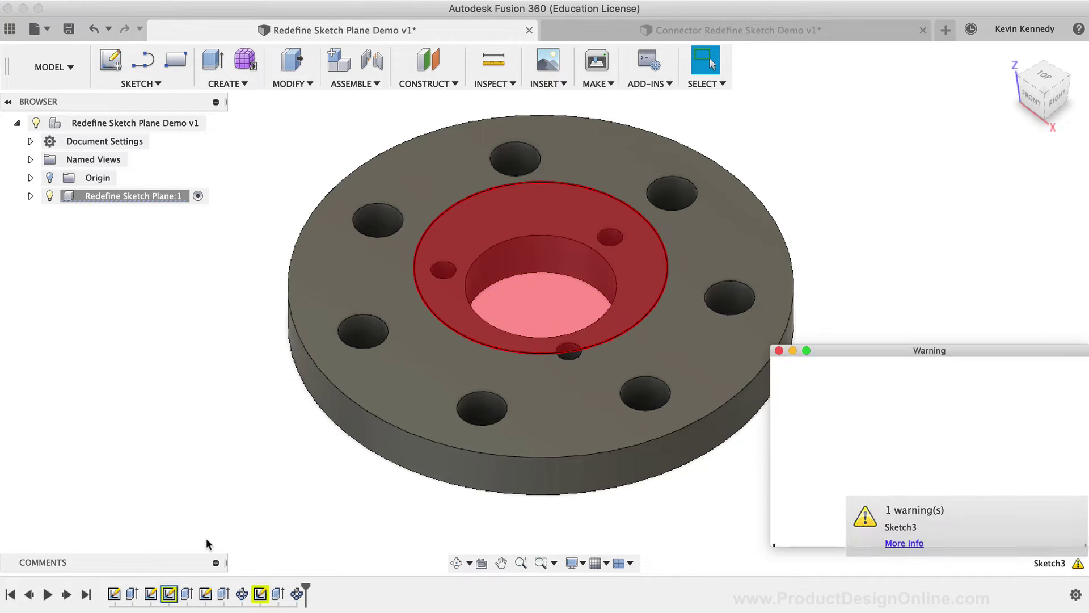
pyautogui.click(810, 438)
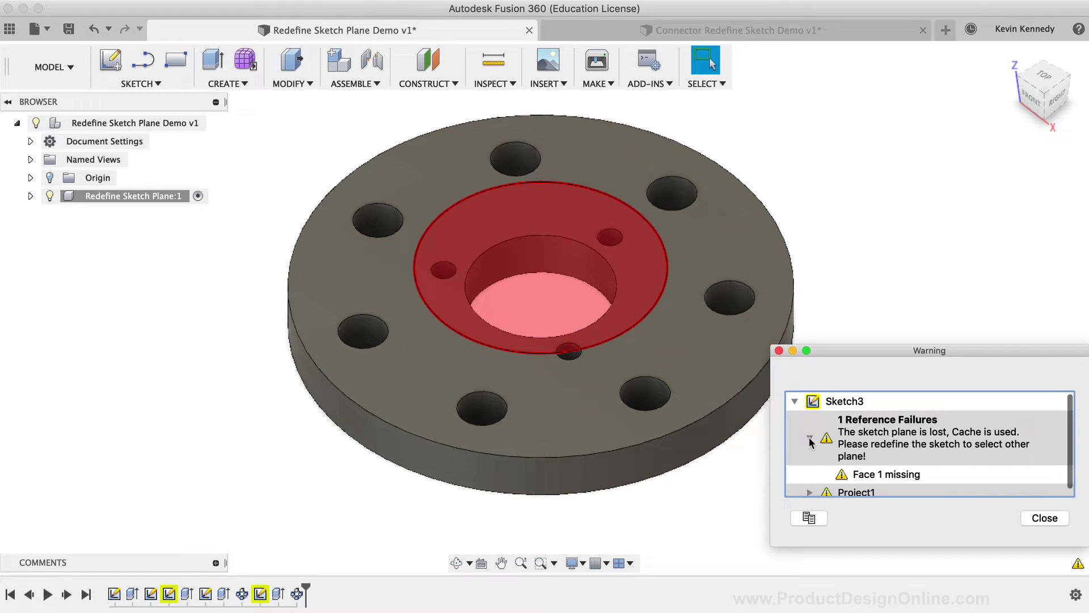
pyautogui.scroll(-1, 839, 457)
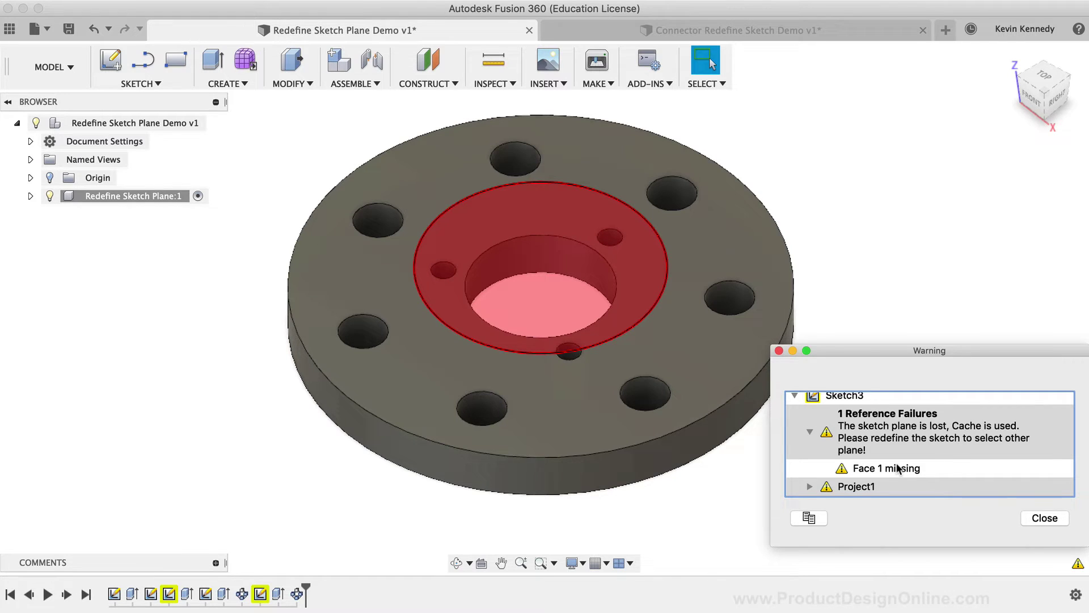
pyautogui.click(1044, 518)
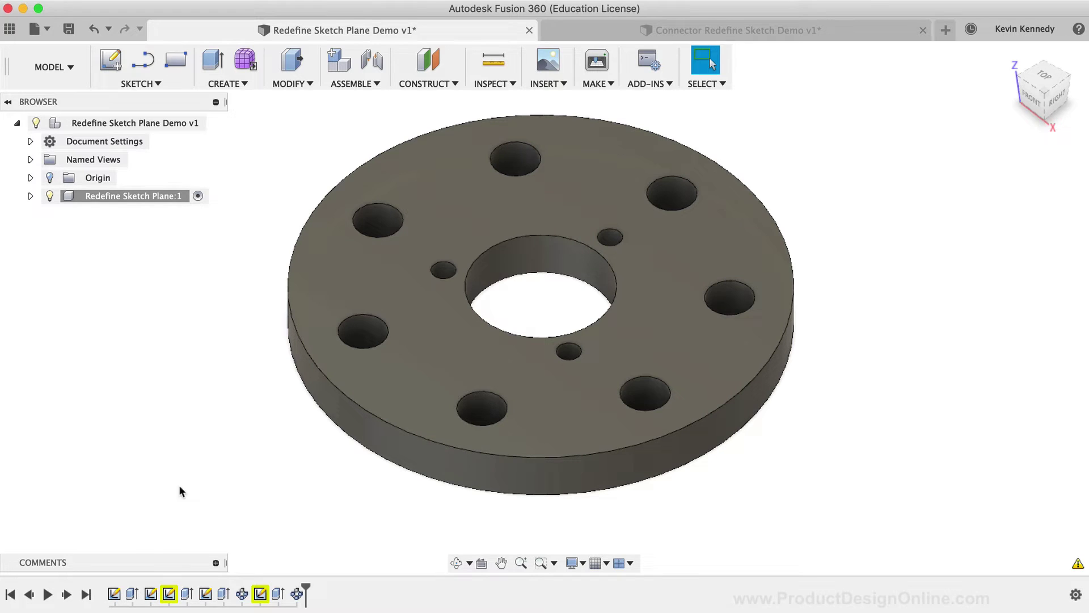
# - Redefine Sketch3's plane onto the flange's flat top face
pyautogui.click(169, 594)
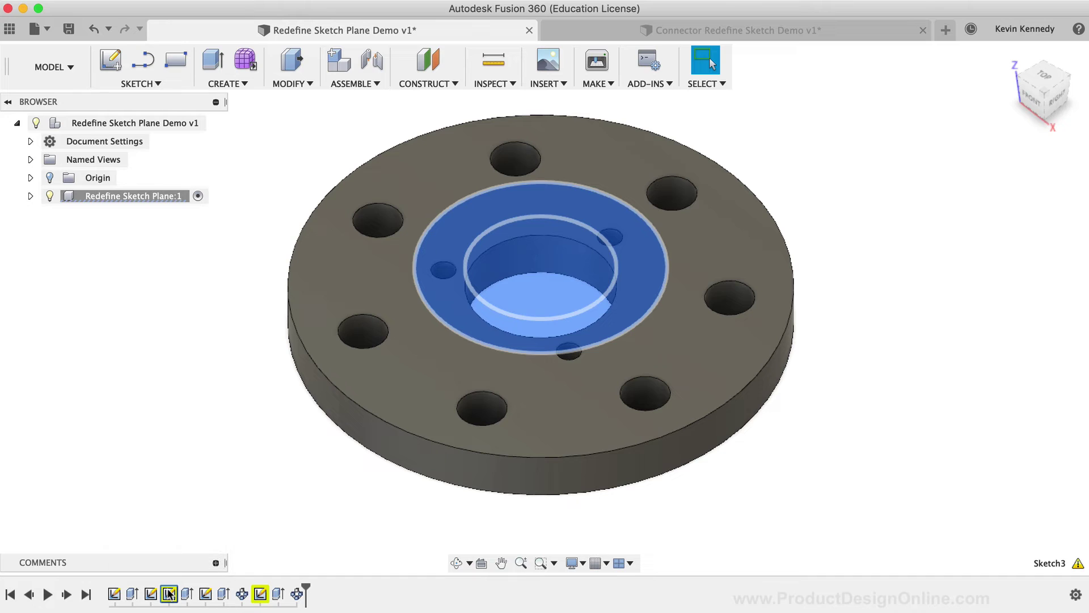
pyautogui.rightClick(169, 593)
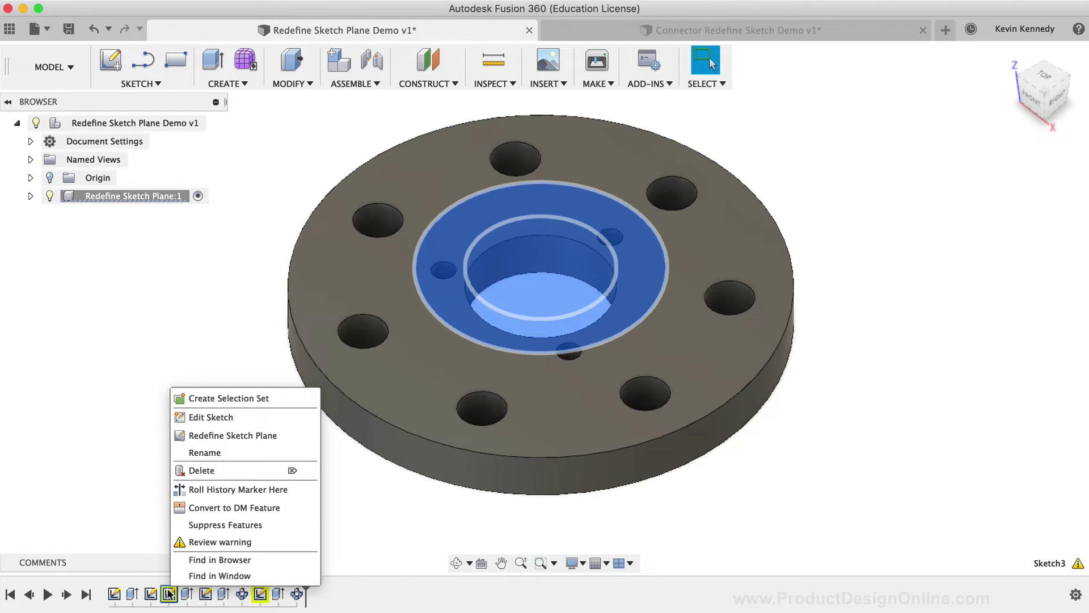
pyautogui.click(234, 440)
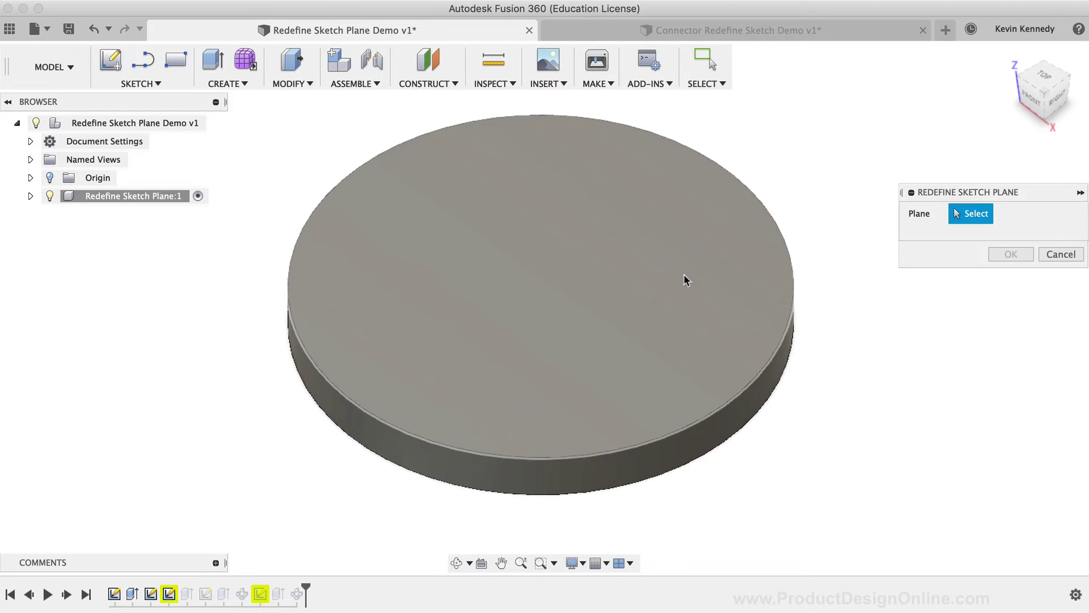
pyautogui.moveTo(928, 196); pyautogui.dragTo(867, 192)
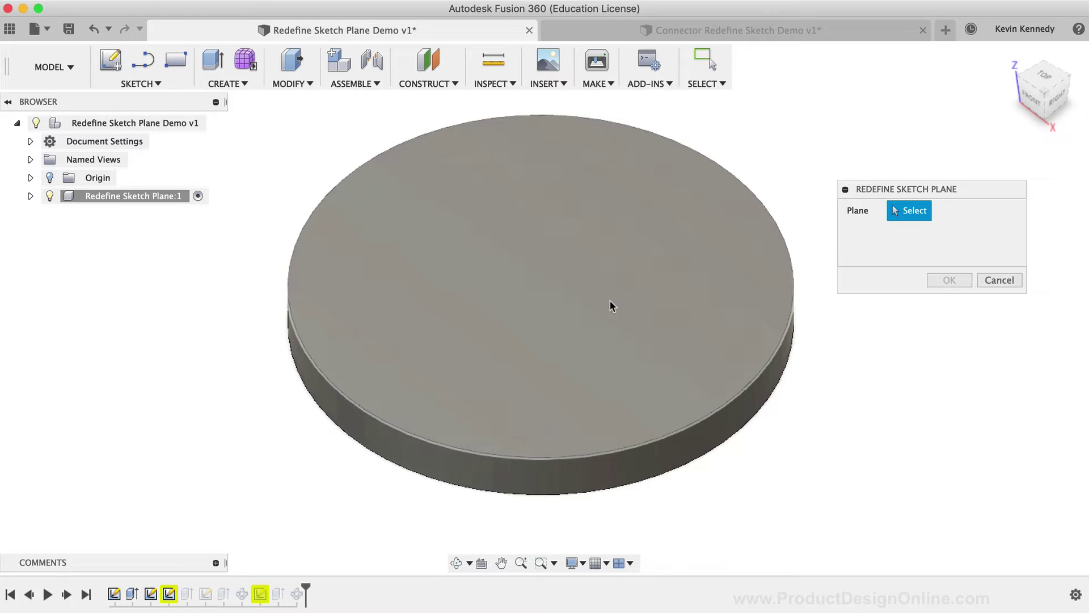
pyautogui.click(610, 305)
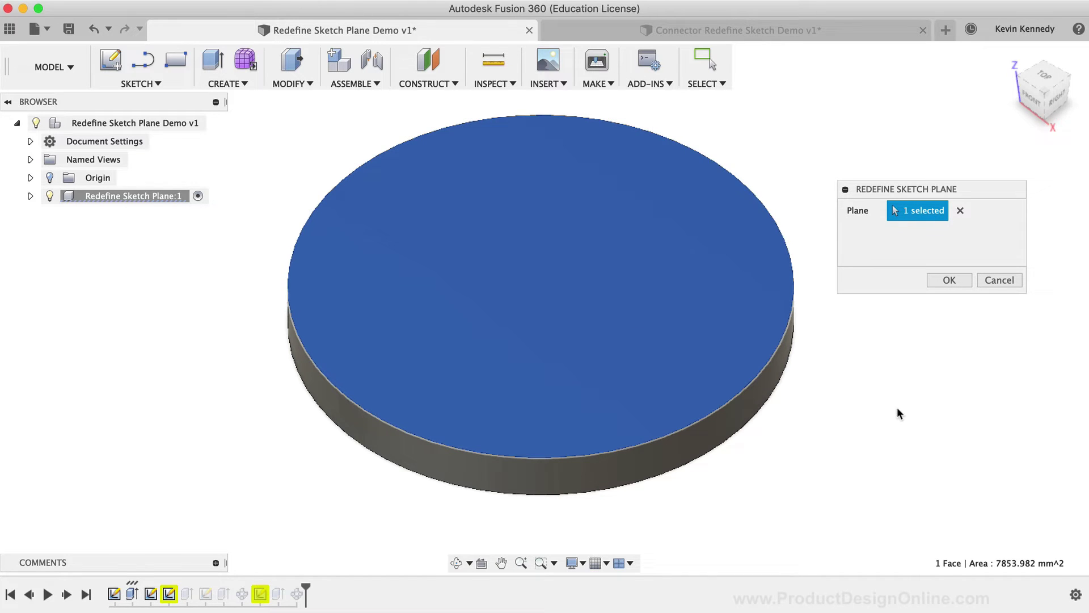
pyautogui.click(949, 279)
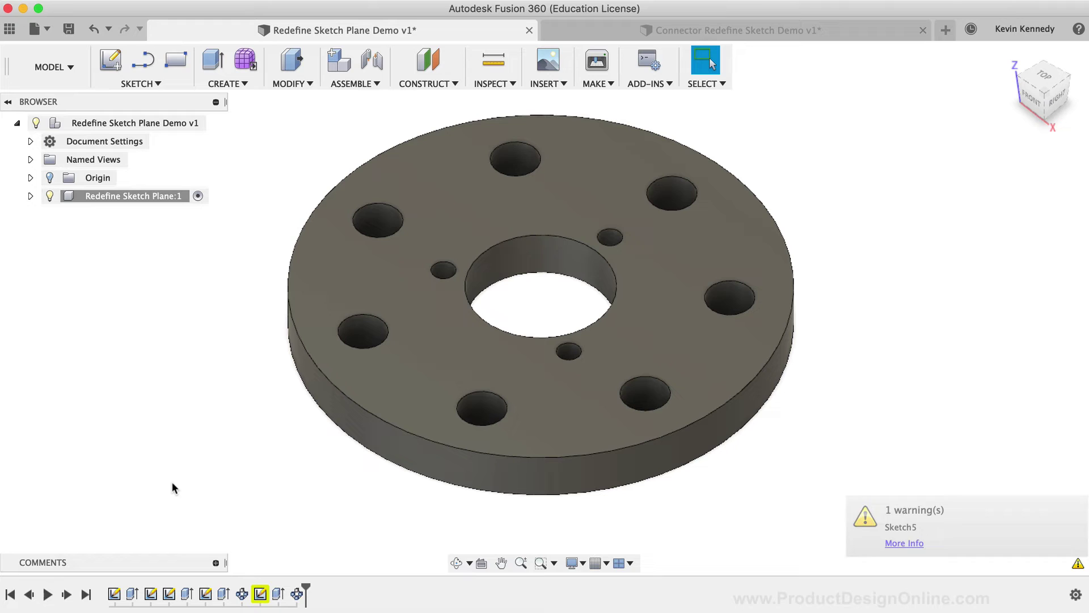
# - Redefine Sketch5's plane onto the plate's top face to restore the three small holes
pyautogui.rightClick(260, 594)
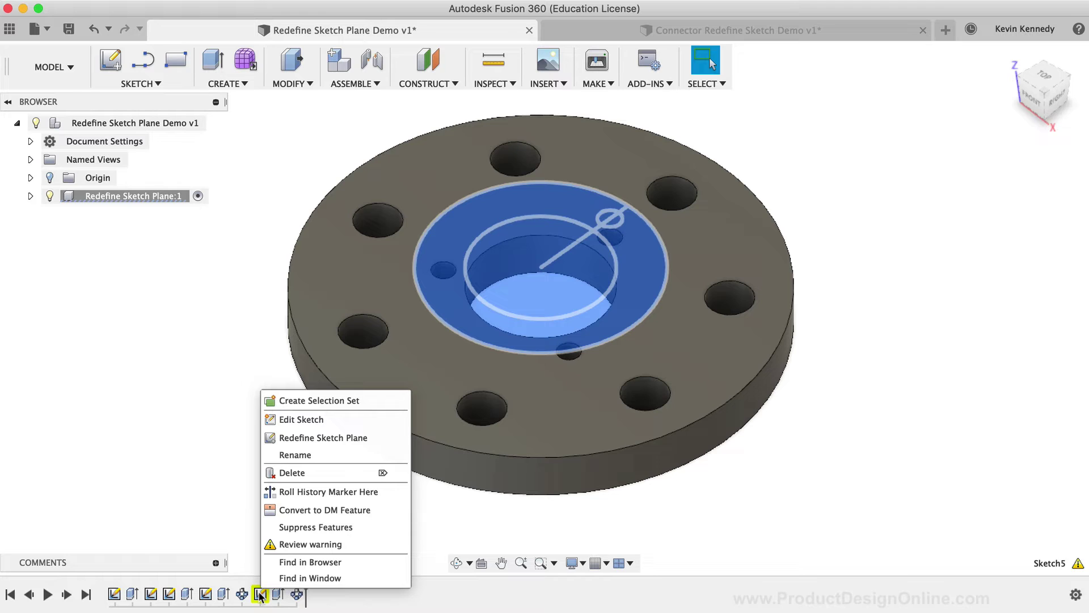
pyautogui.click(318, 438)
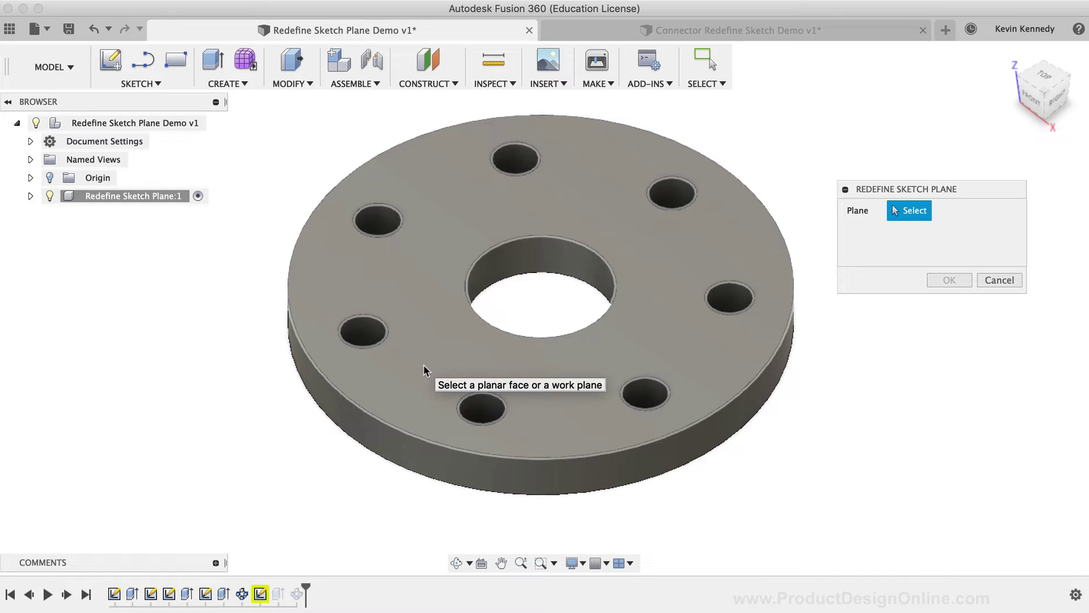
pyautogui.click(423, 366)
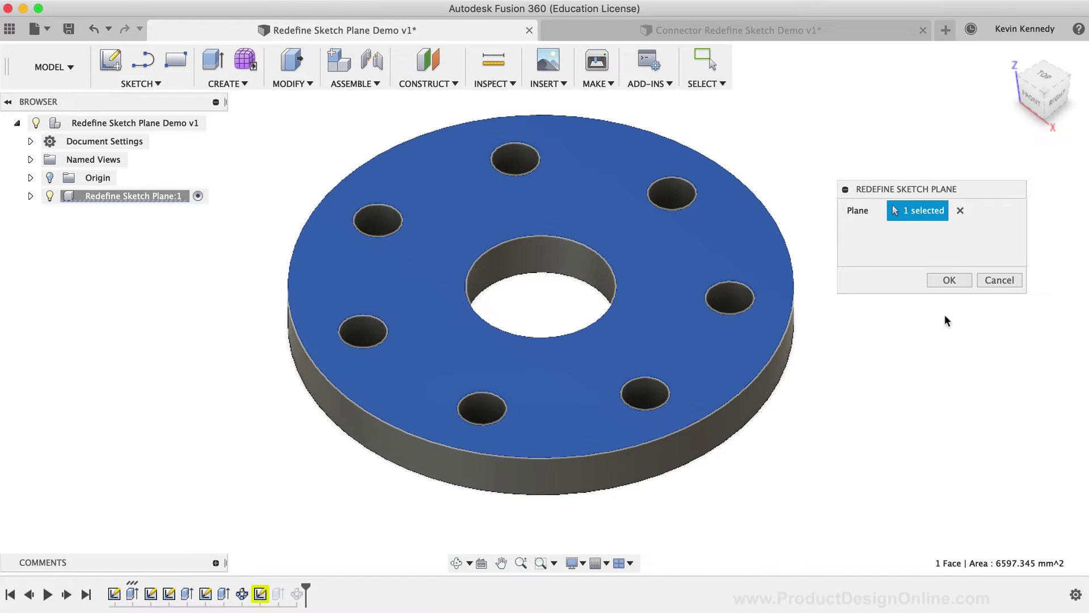
pyautogui.click(949, 281)
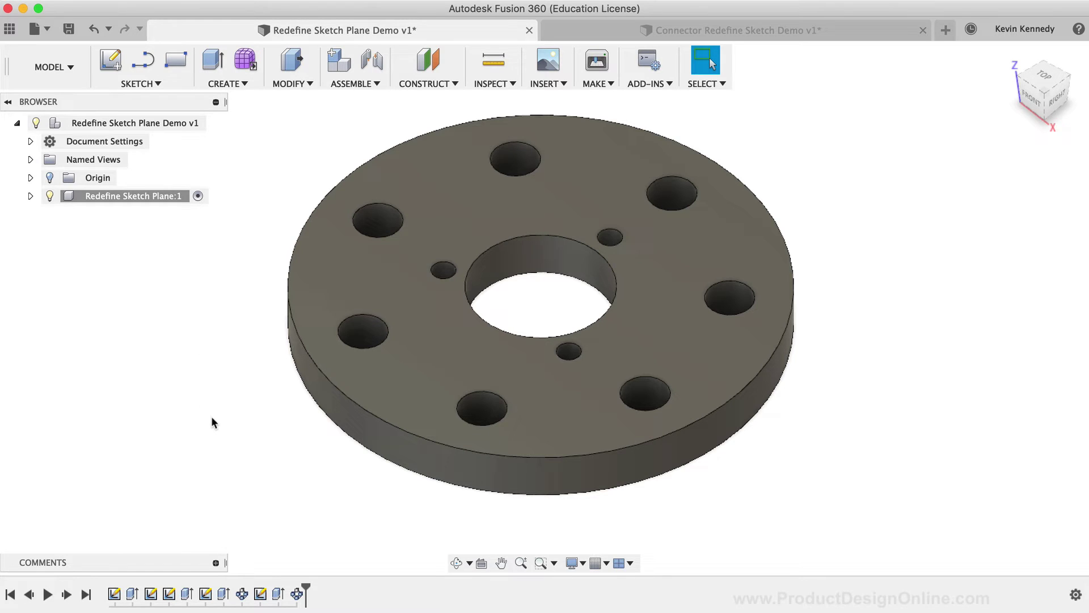
# - Expand the Redefine Sketch Plane:1 component and its Sketches folder in the browser
pyautogui.click(153, 84)
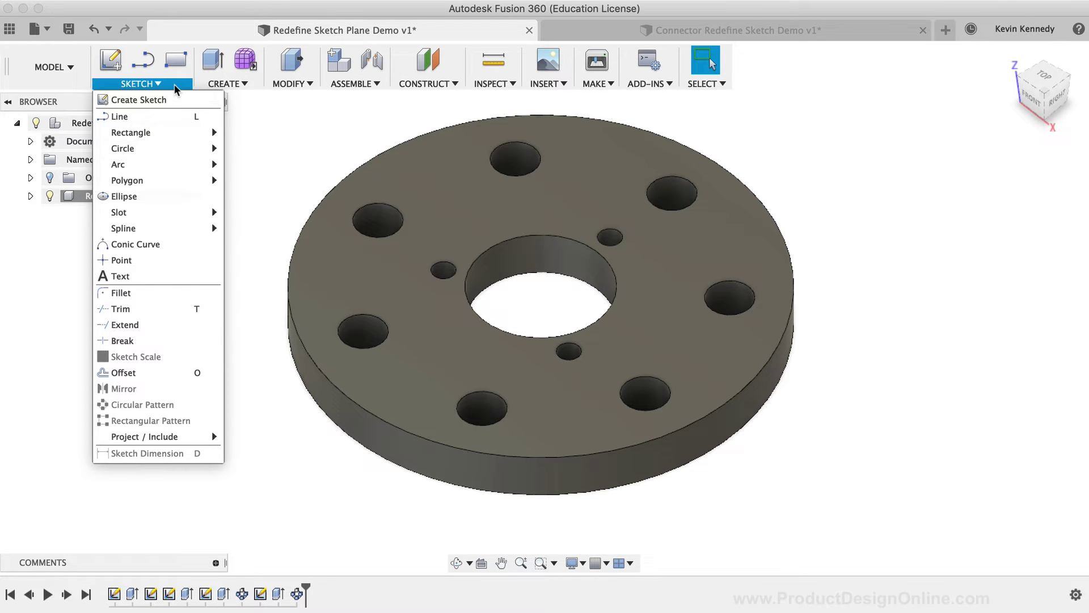
pyautogui.moveTo(273, 84)
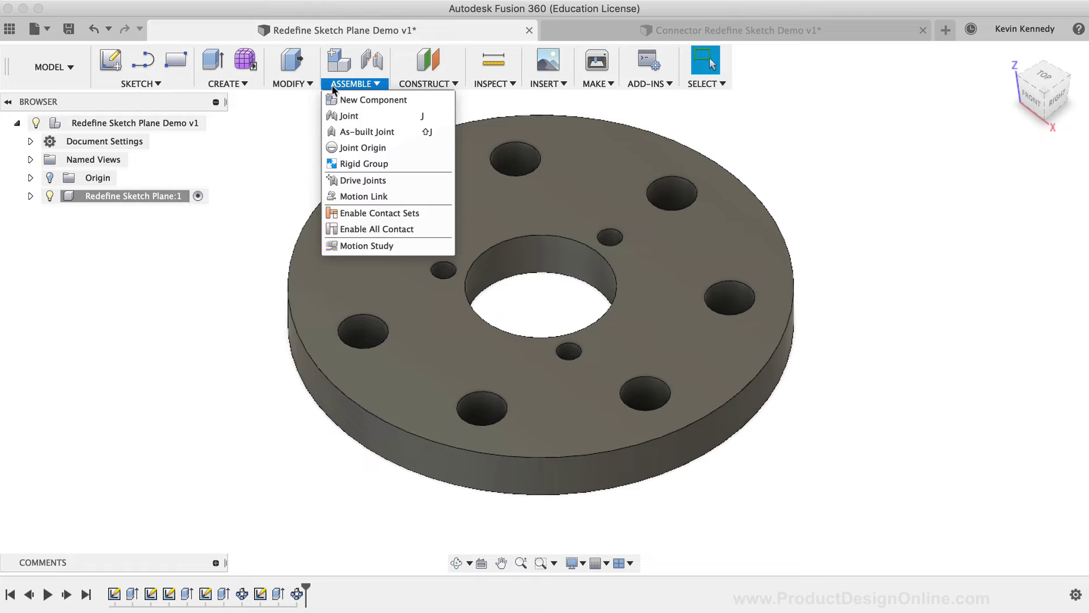
pyautogui.click(128, 317)
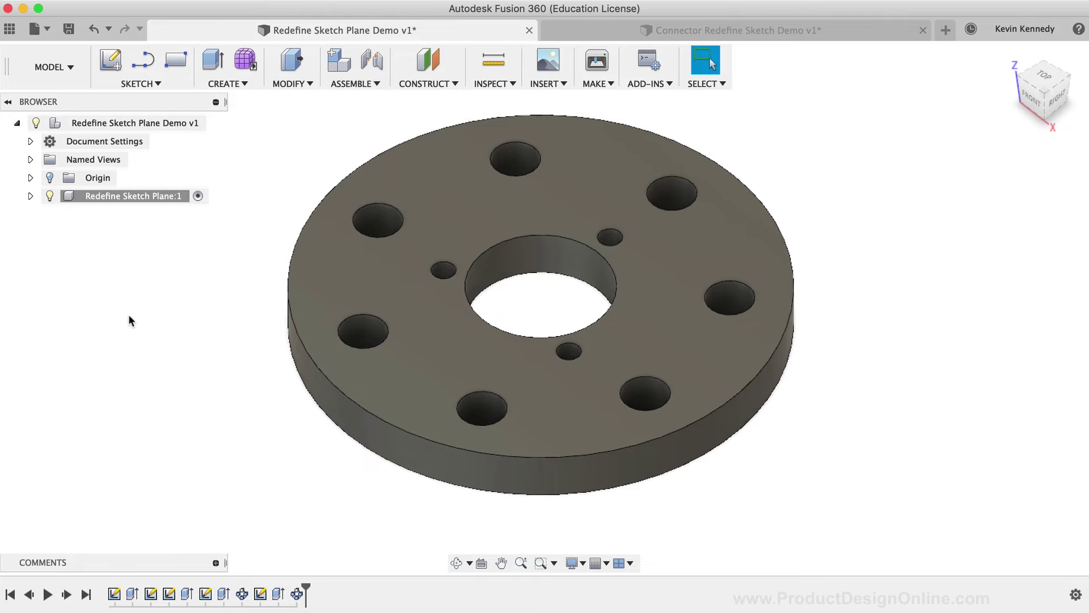
pyautogui.click(31, 196)
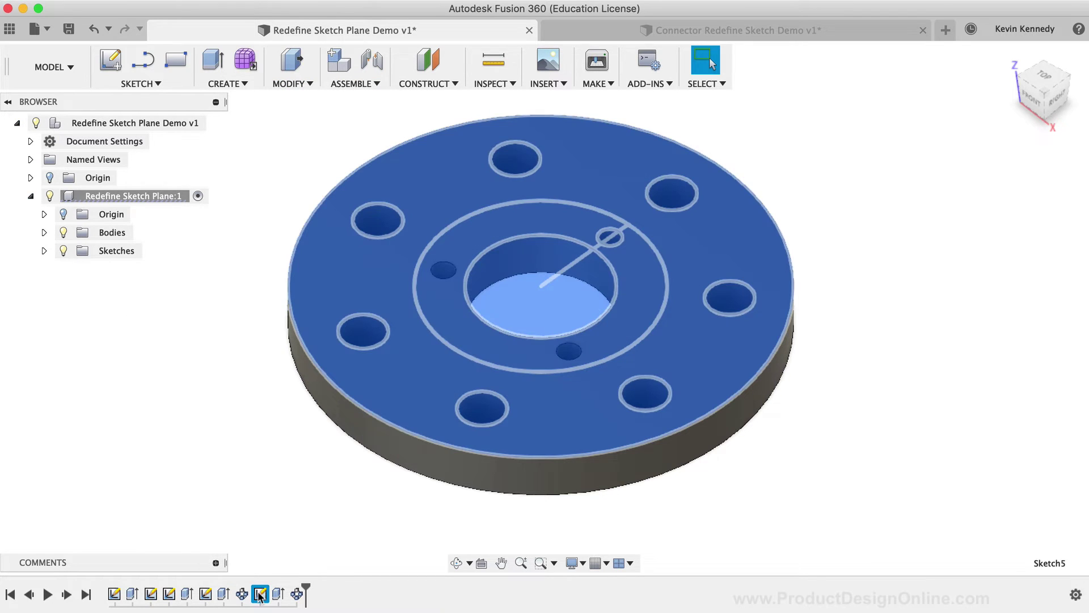
pyautogui.rightClick(258, 594)
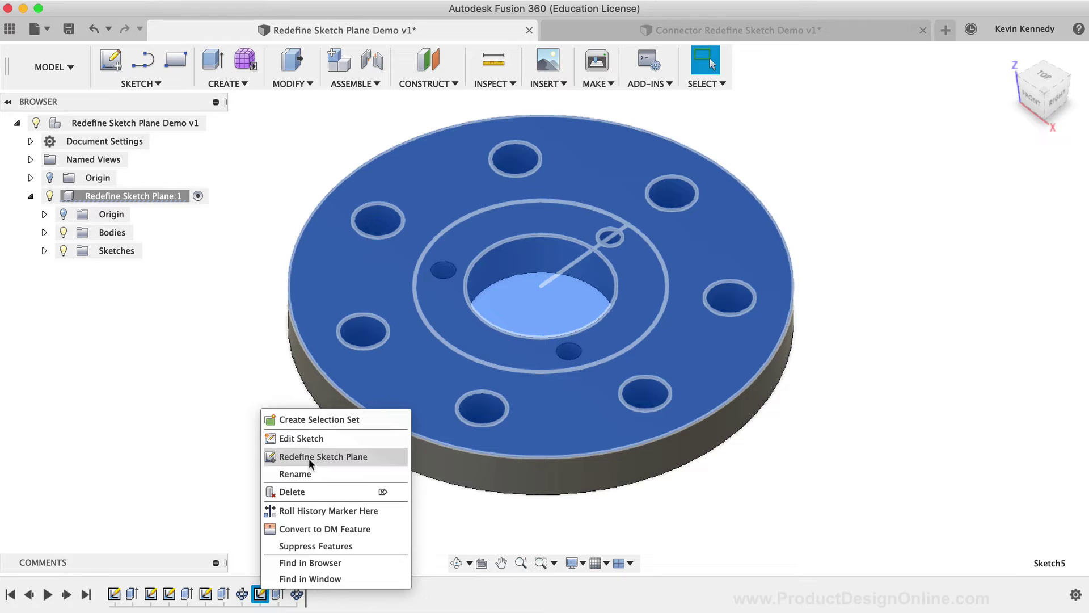
pyautogui.click(122, 365)
pyautogui.click(45, 250)
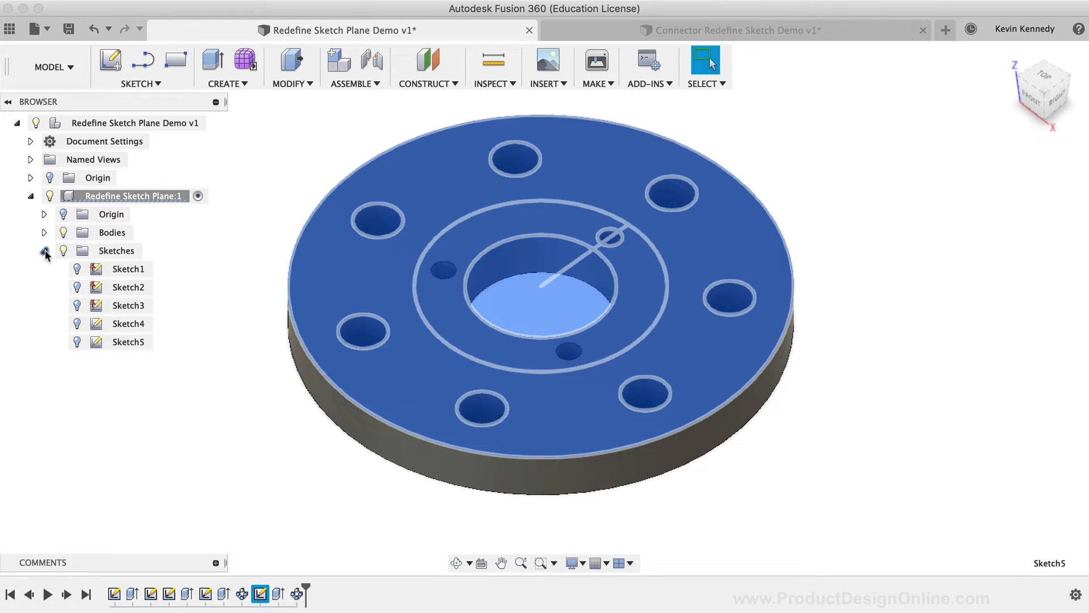
# - Select Sketch1 to inspect its geometry, leaving its options unused
pyautogui.click(129, 269)
pyautogui.rightClick(130, 272)
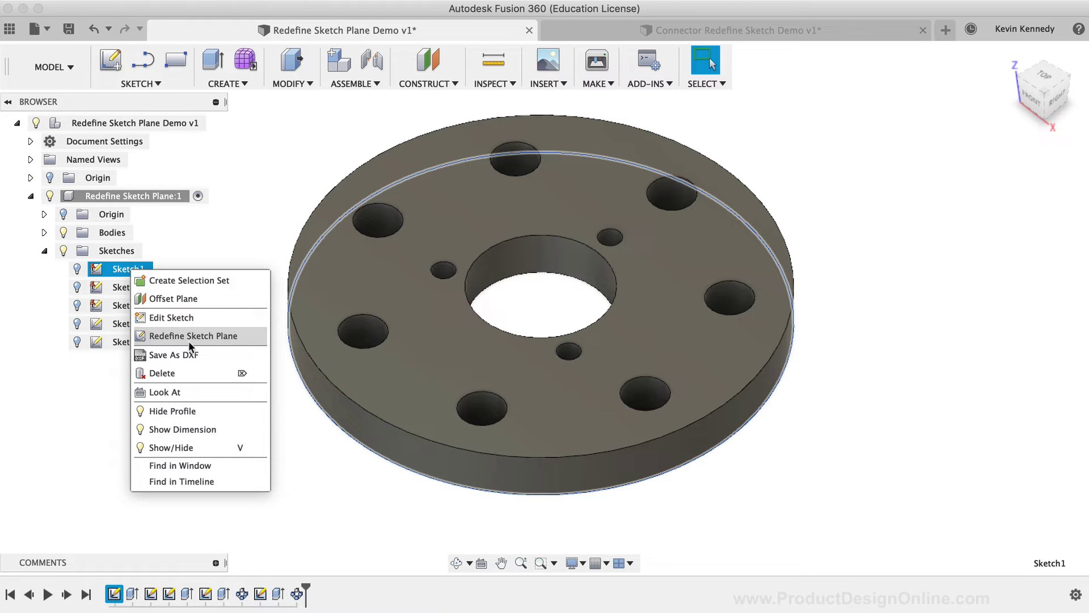
pyautogui.click(91, 402)
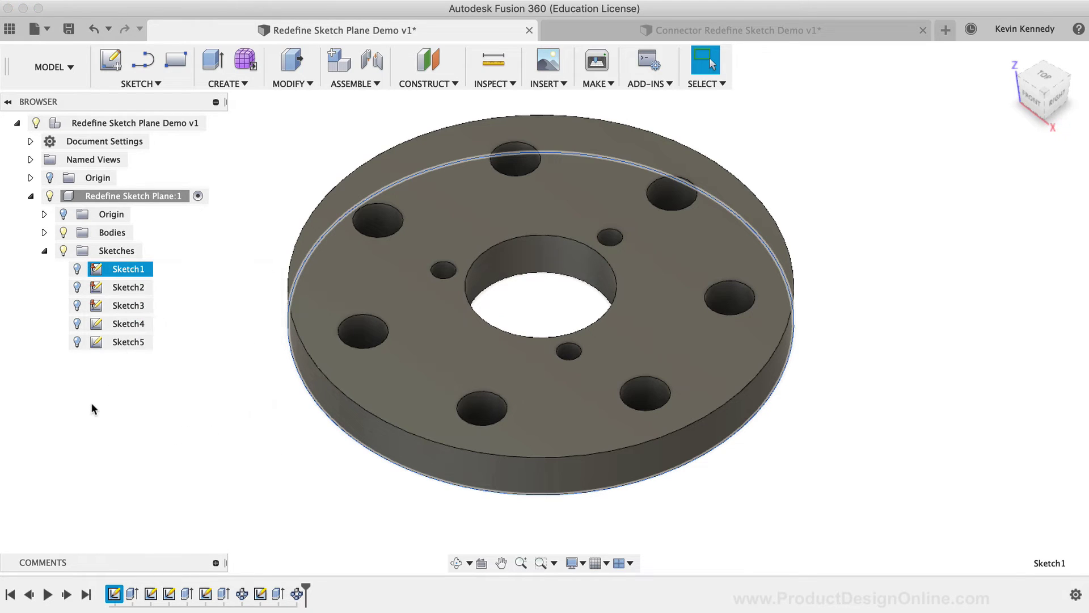
pyautogui.click(215, 387)
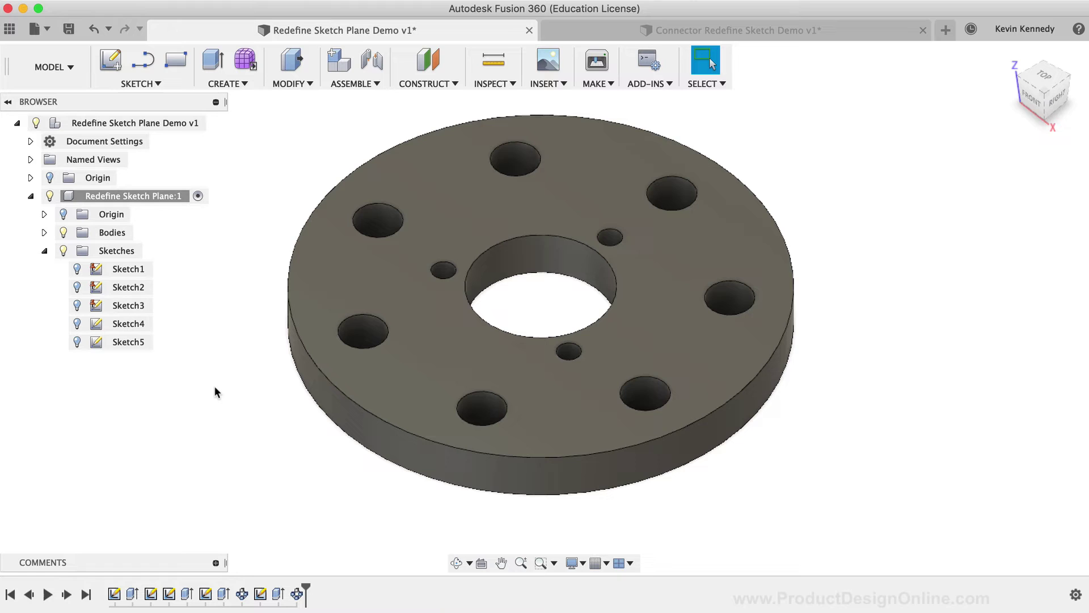
# - Start Redefine Sketch Plane on Sketch4, then cancel it
pyautogui.click(206, 593)
pyautogui.rightClick(205, 594)
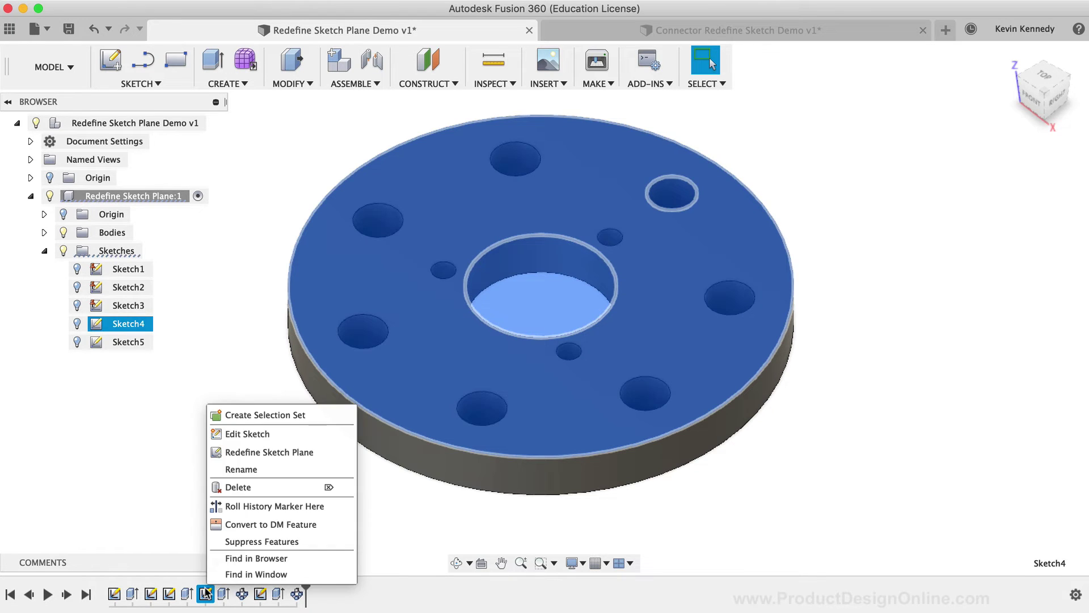
pyautogui.click(320, 451)
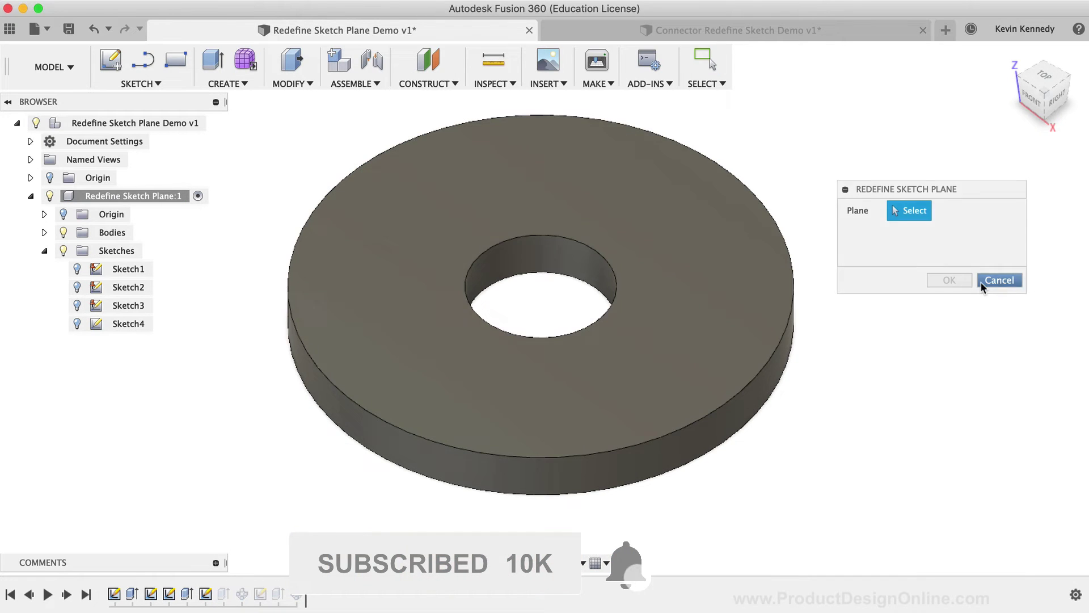
pyautogui.click(982, 281)
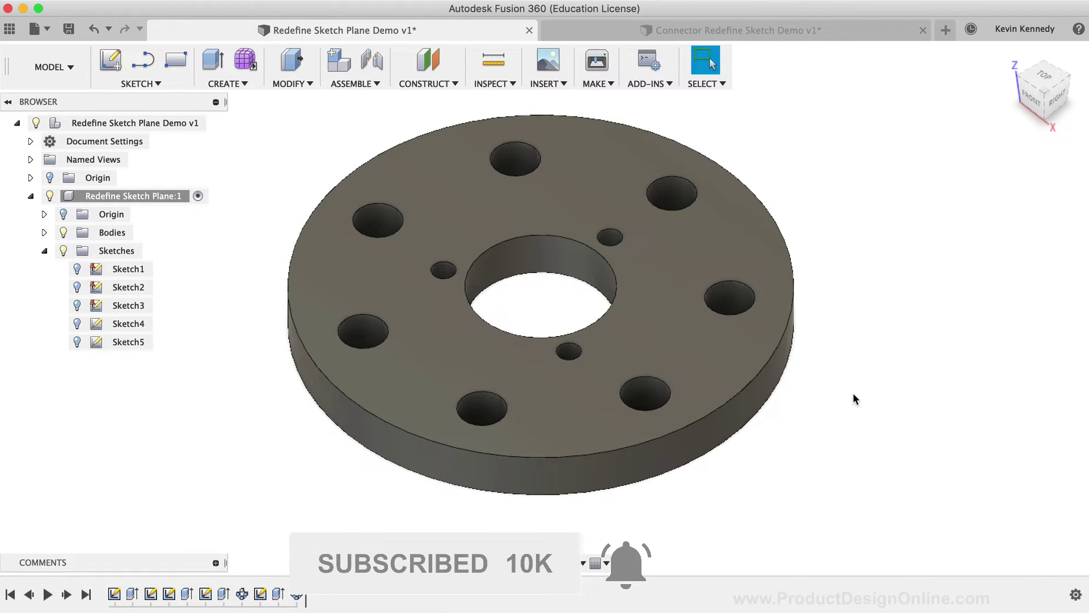
# - Switch to the Connector Redefine Sketch Demo v1 document and orbit to an elevated isometric view
pyautogui.click(757, 29)
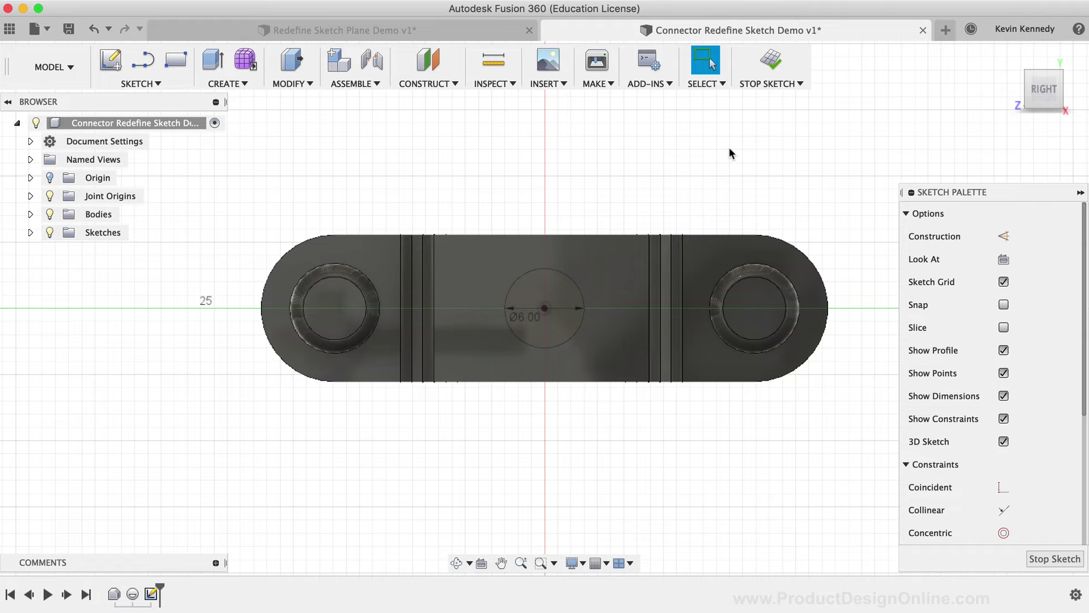
pyautogui.moveTo(984, 88)
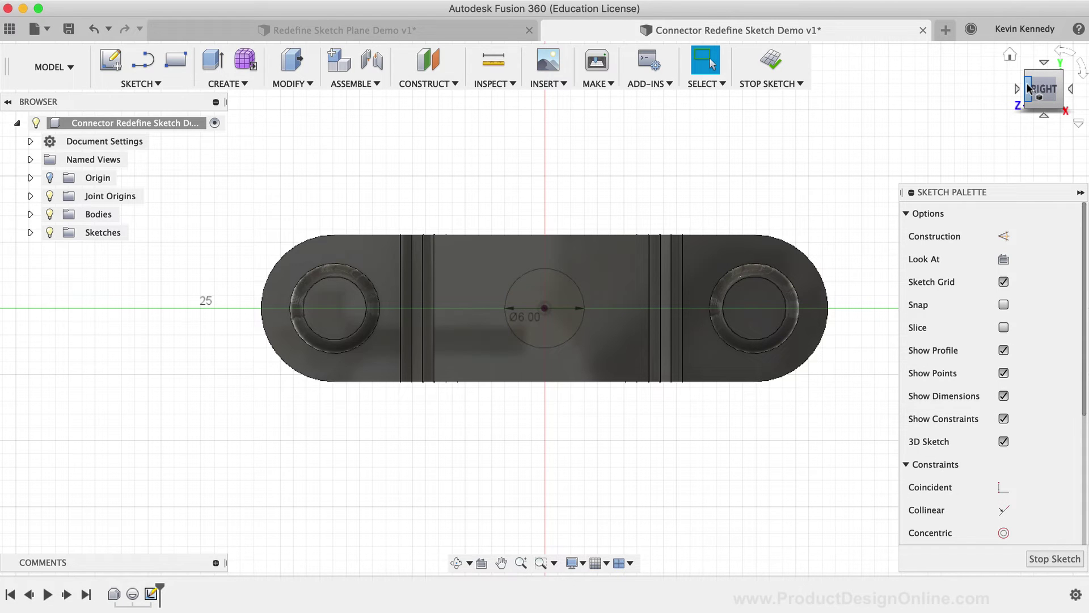
pyautogui.moveTo(1029, 88); pyautogui.dragTo(1078, 129)
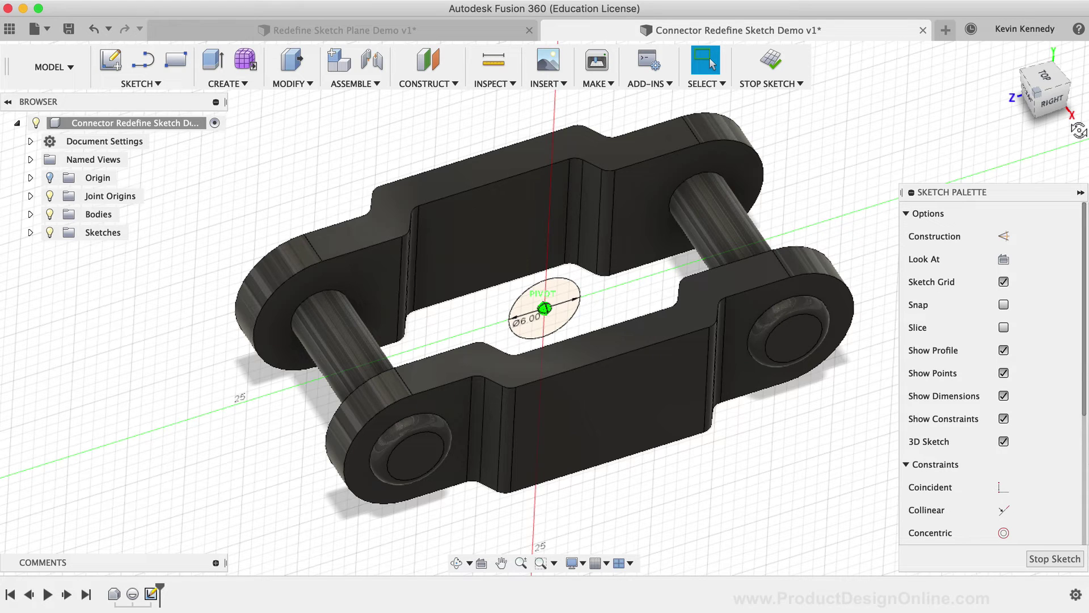
pyautogui.moveTo(1078, 129); pyautogui.dragTo(1078, 130)
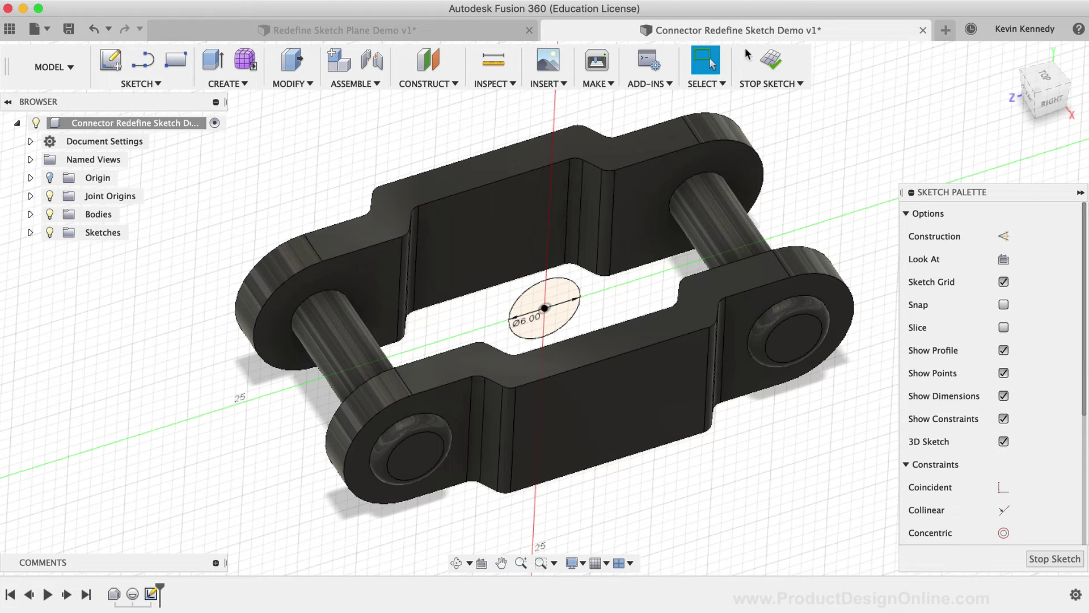
# - Finish the Ø6.00 circle sketch and redefine its plane onto the link's front outer face
pyautogui.click(772, 62)
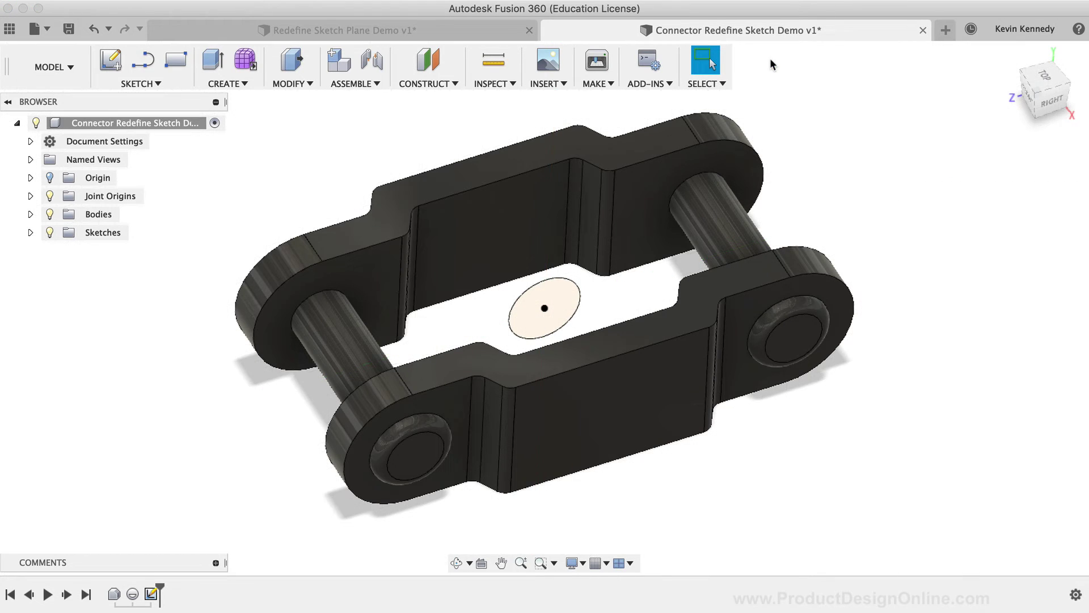
pyautogui.rightClick(155, 594)
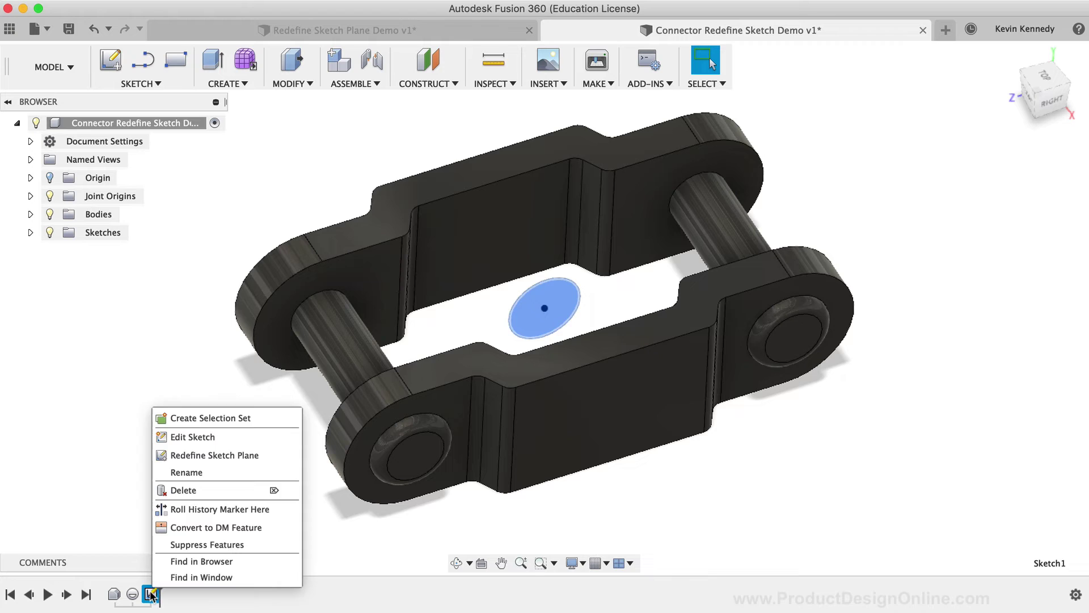
pyautogui.click(236, 455)
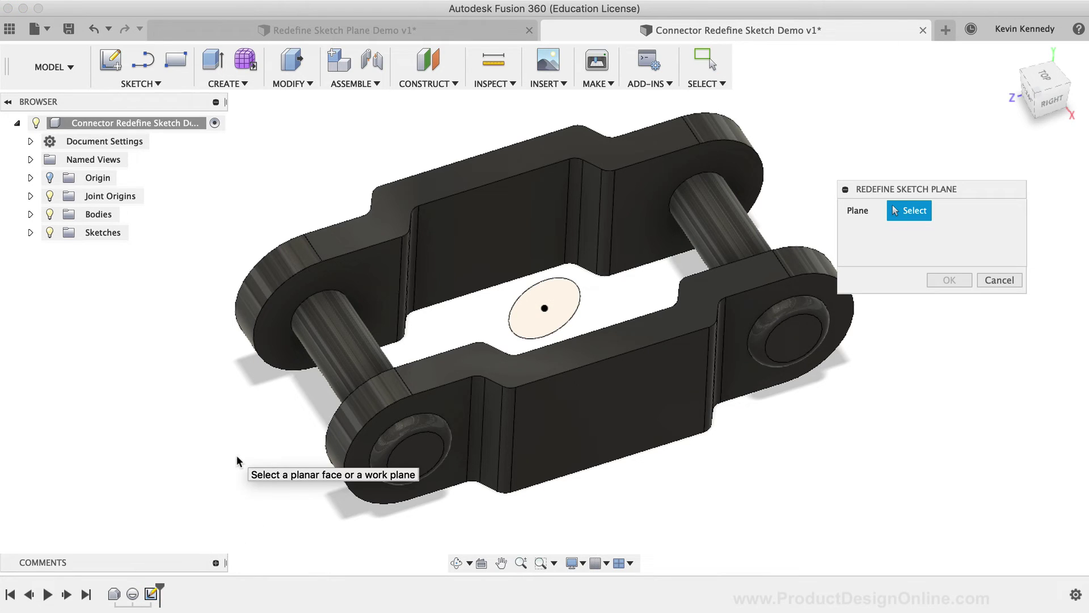
pyautogui.click(599, 409)
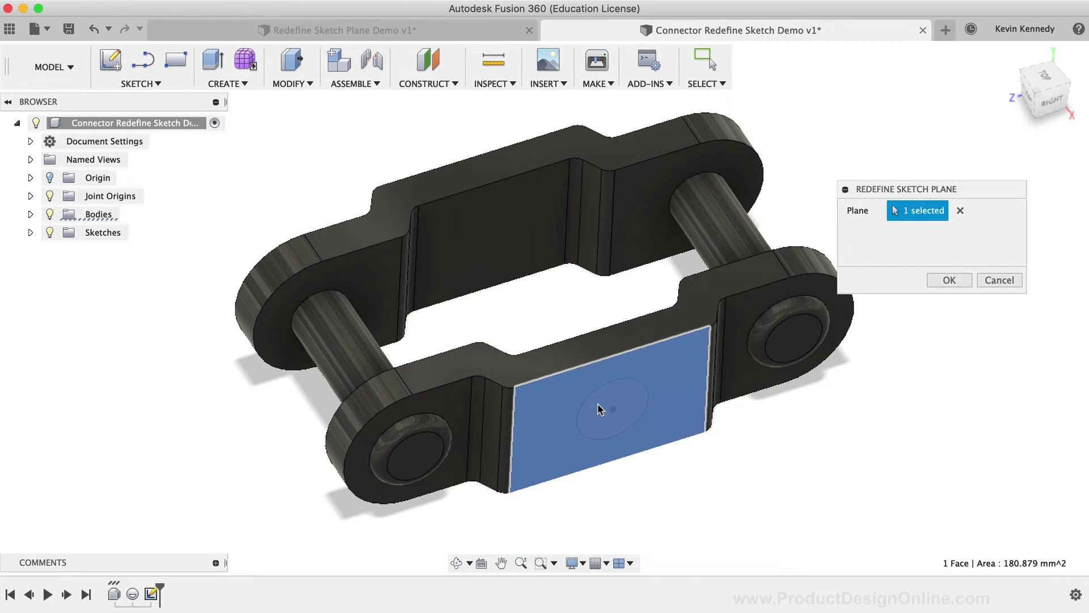
pyautogui.click(948, 281)
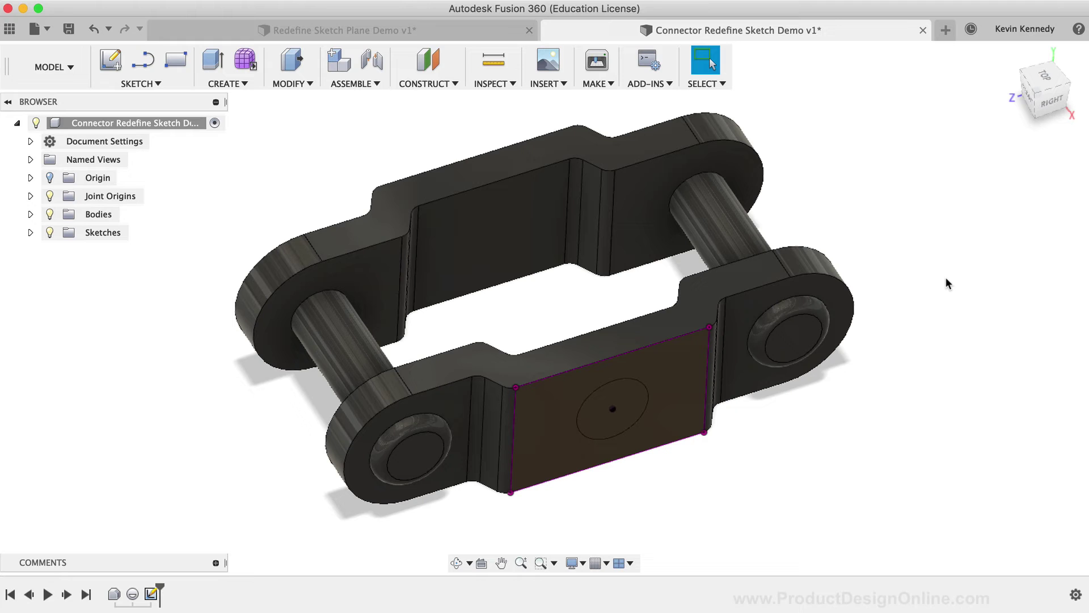
# - Extrude the circle as a -2 mm cut, To Object, ending at the side plate's inner face
pyautogui.click(212, 59)
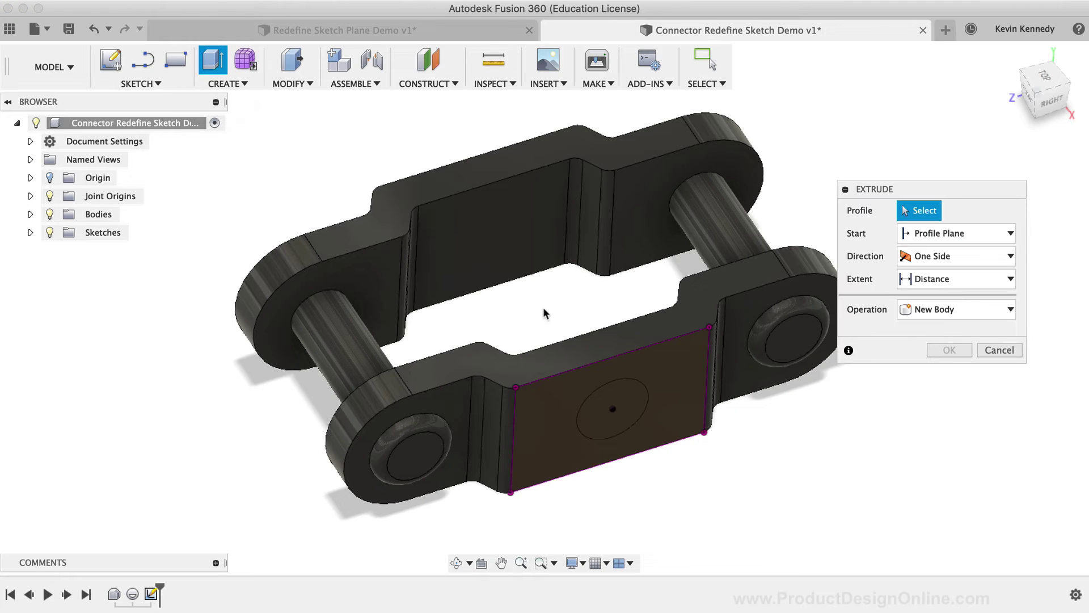
pyautogui.click(614, 415)
pyautogui.write('-2')
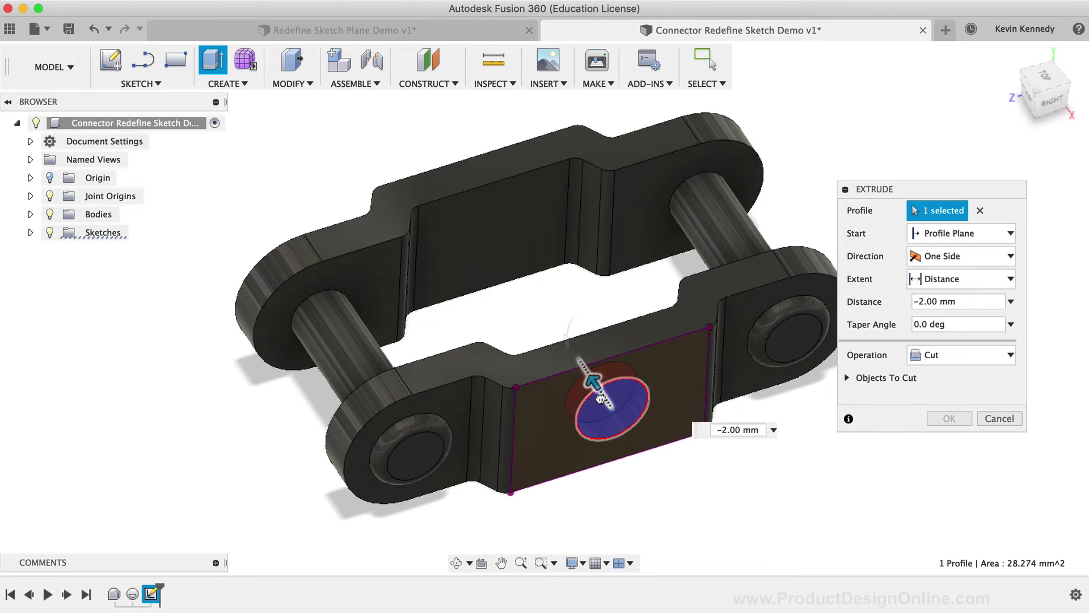
pyautogui.keyDown('shift'); pyautogui.moveTo(987, 113); pyautogui.dragTo(968, 238, button='middle'); pyautogui.keyUp('shift')
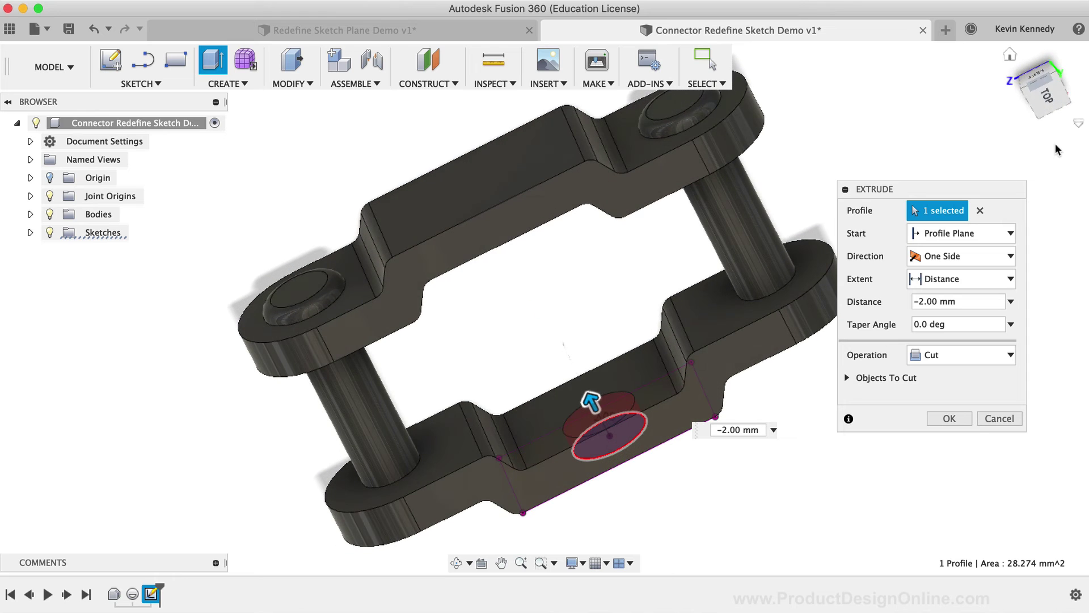
pyautogui.click(965, 281)
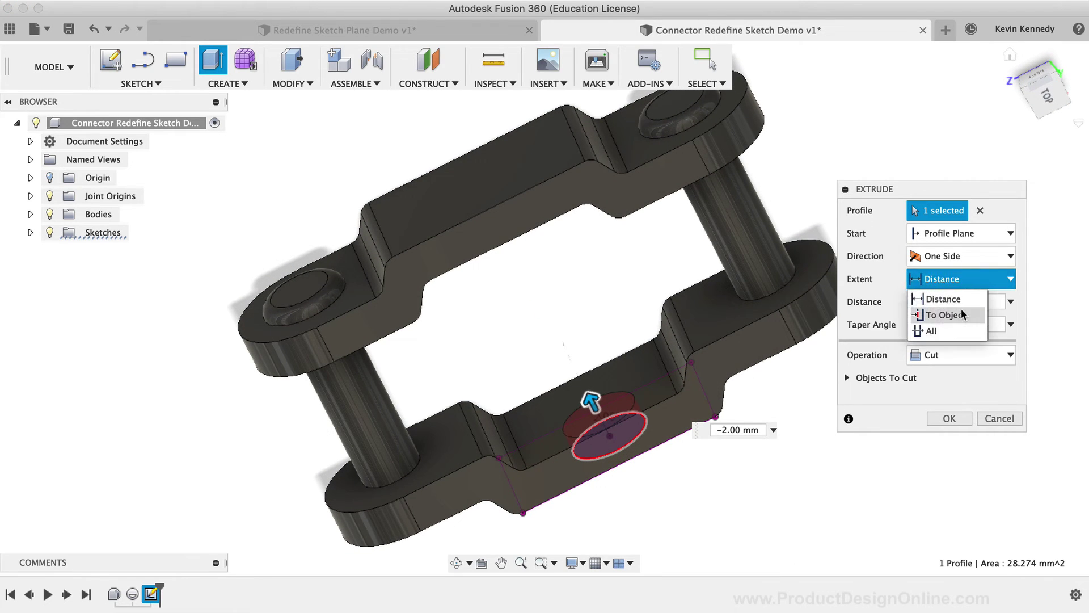
pyautogui.click(942, 313)
pyautogui.click(649, 383)
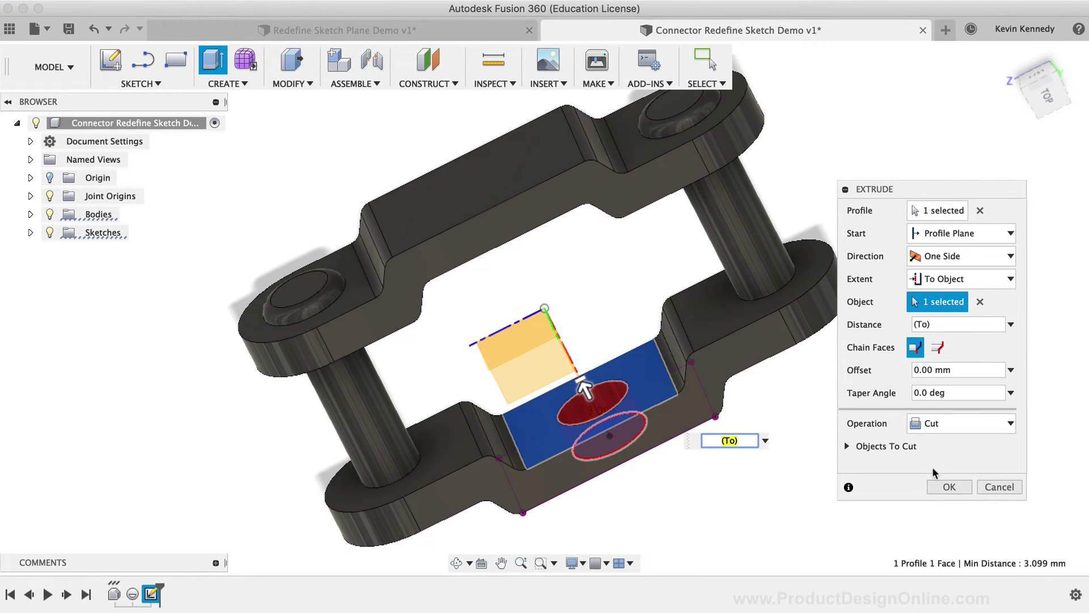
pyautogui.click(946, 487)
pyautogui.keyDown('shift'); pyautogui.moveTo(1015, 96); pyautogui.dragTo(1043, 20, button='middle'); pyautogui.keyUp('shift')
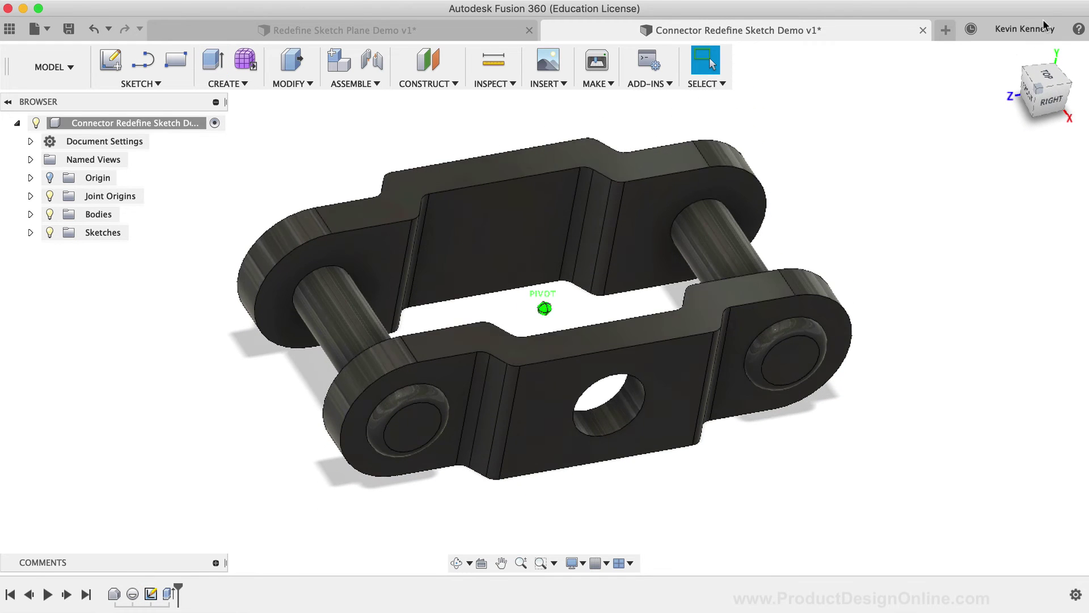
# - Start a new Extrude and turn Sketch1's visibility back on
pyautogui.click(1025, 71)
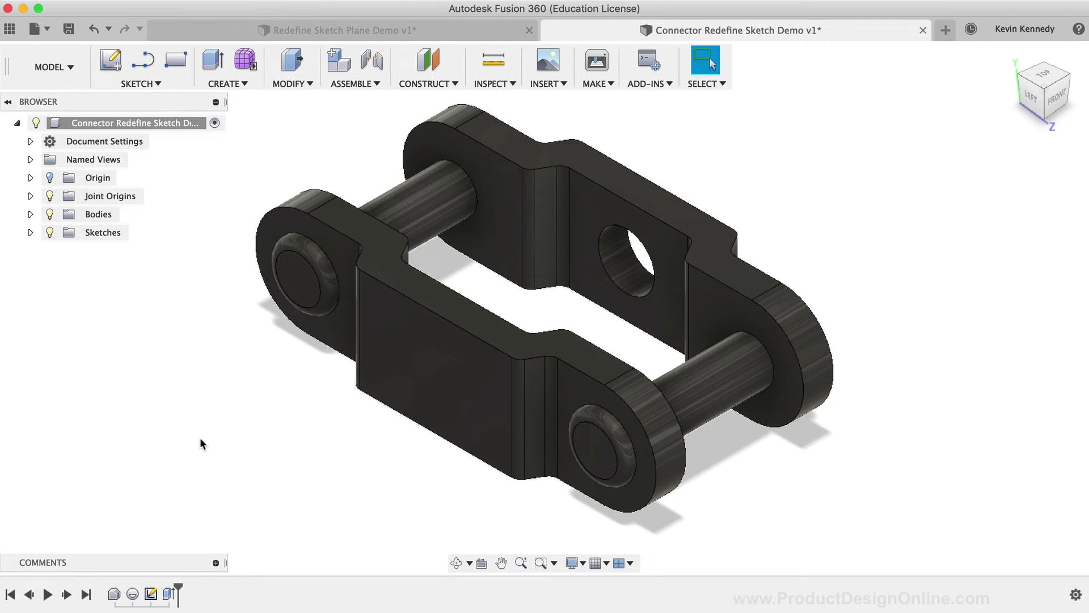
pyautogui.click(220, 84)
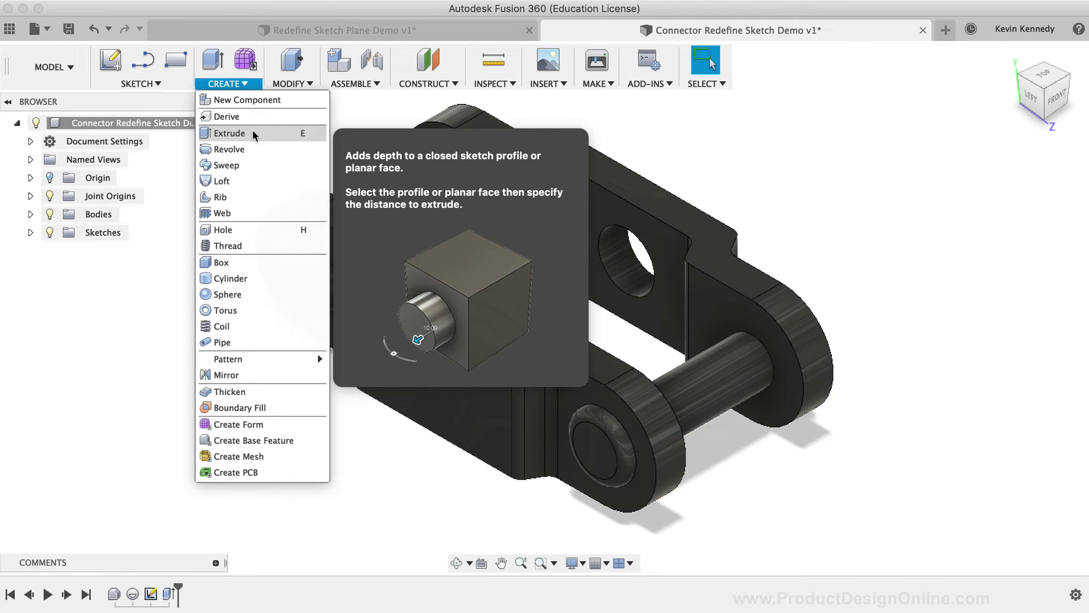
pyautogui.click(253, 132)
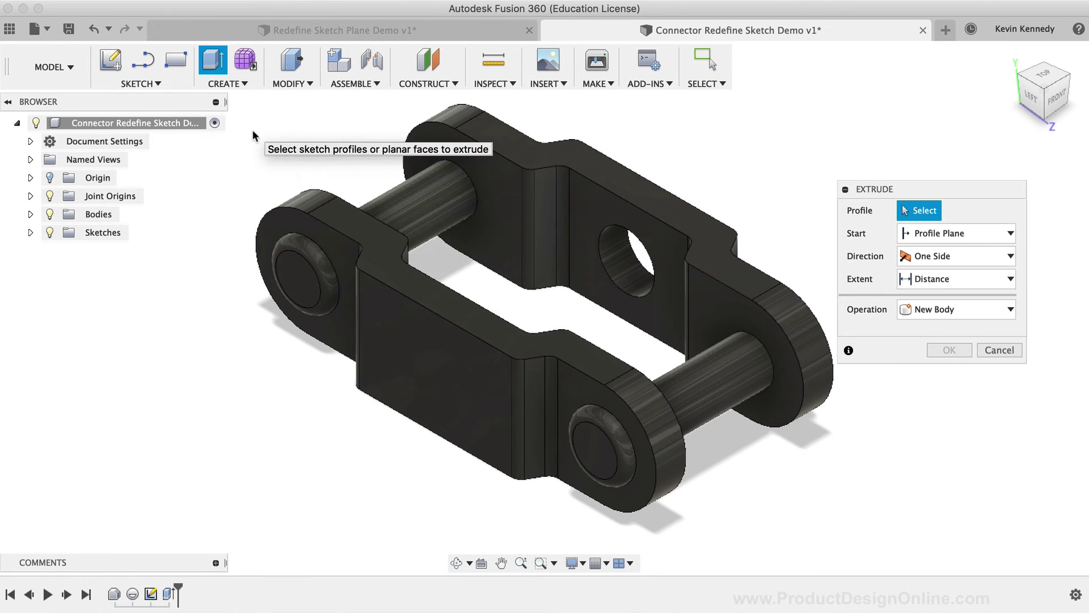
pyautogui.click(31, 233)
pyautogui.click(63, 250)
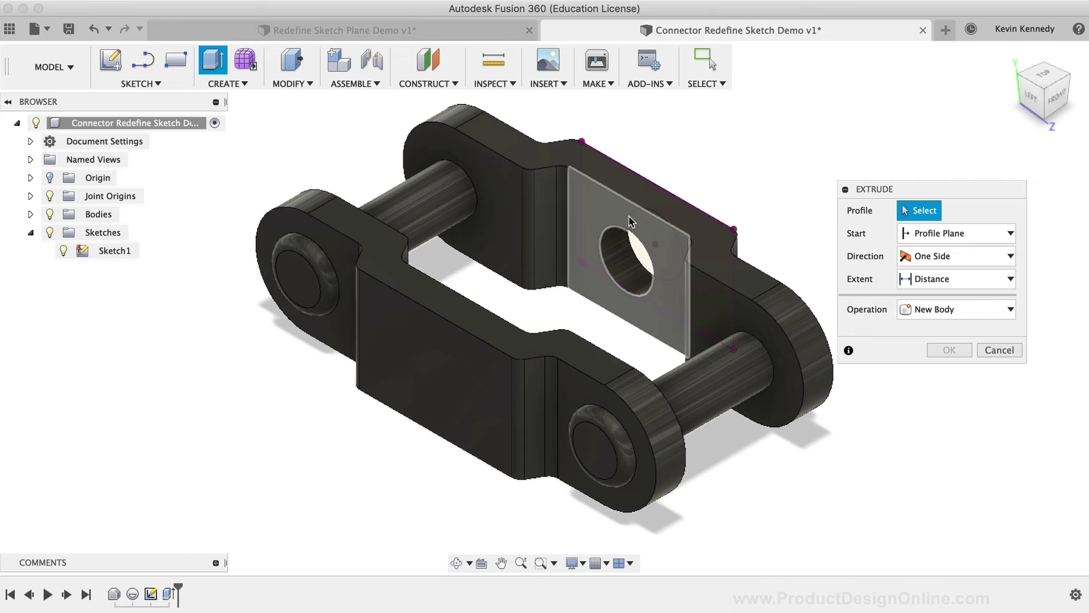
# - Select Sketch1's 28.274 mm² circle profile and open the extrusion's Start options
pyautogui.keyDown('shift'); pyautogui.moveTo(1009, 117); pyautogui.dragTo(885, 136, button='middle'); pyautogui.keyUp('shift')
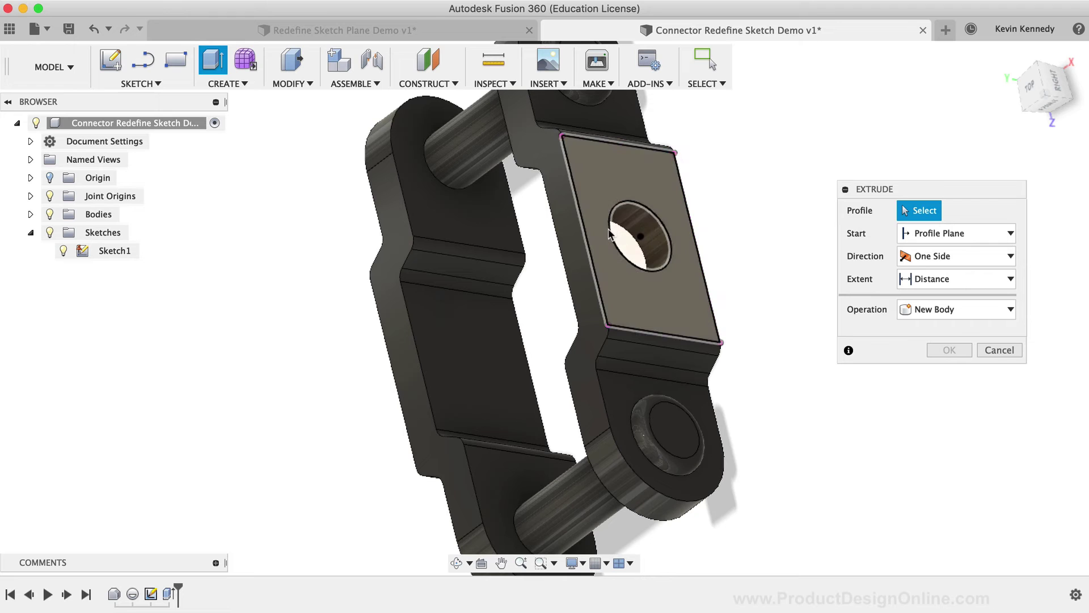
pyautogui.click(647, 233)
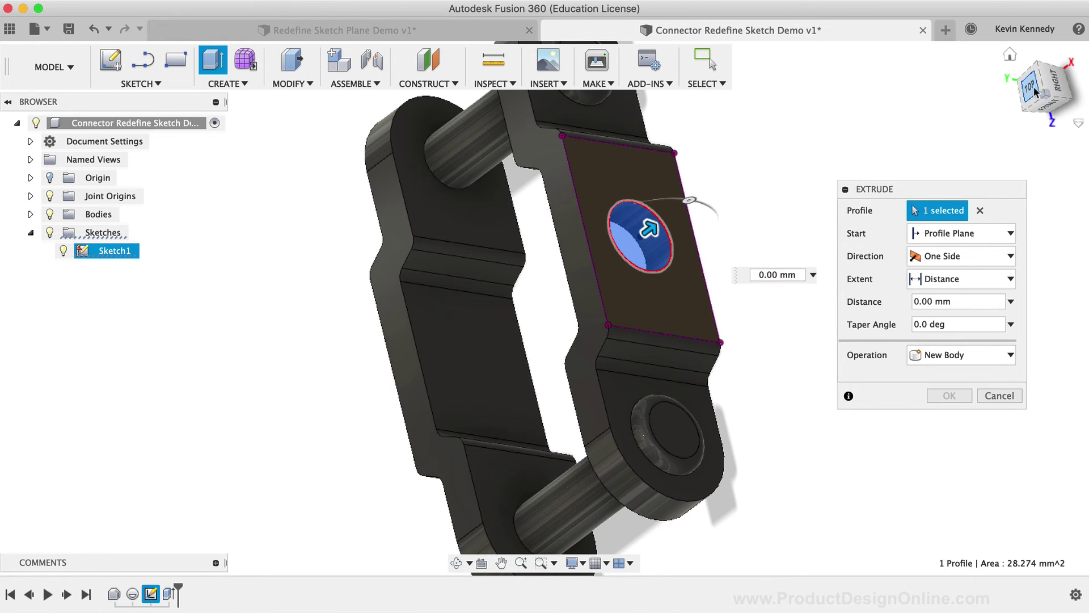
pyautogui.moveTo(647, 233)
pyautogui.keyDown('shift'); pyautogui.mouseDown(button='middle')
pyautogui.moveTo(624, 250)
pyautogui.moveTo(681, 292)
pyautogui.mouseUp(button='middle'); pyautogui.keyUp('shift')
pyautogui.click(1010, 56)
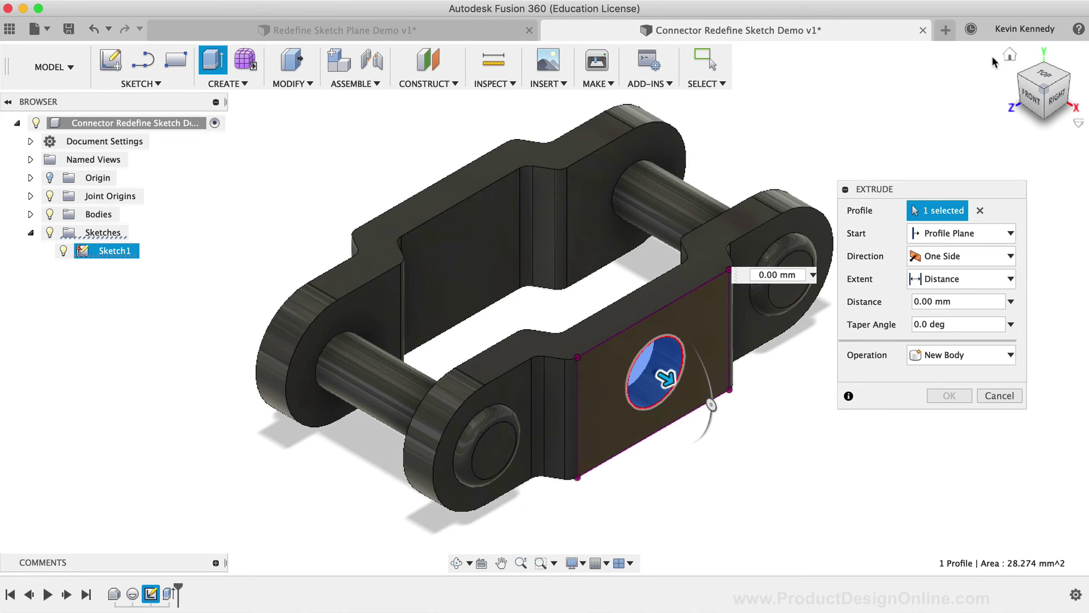
pyautogui.click(1019, 78)
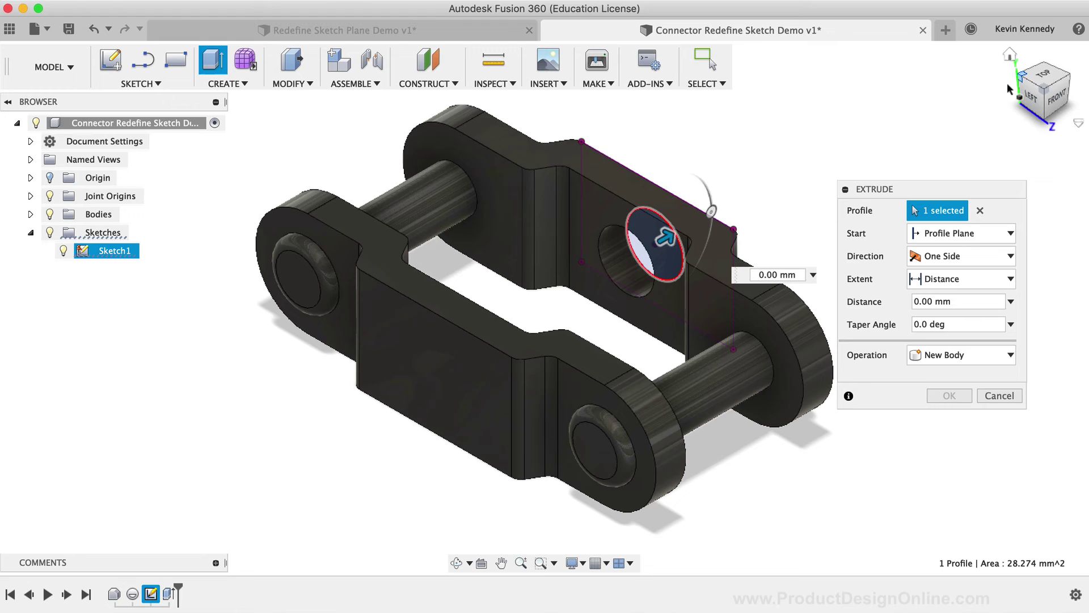
pyautogui.click(951, 231)
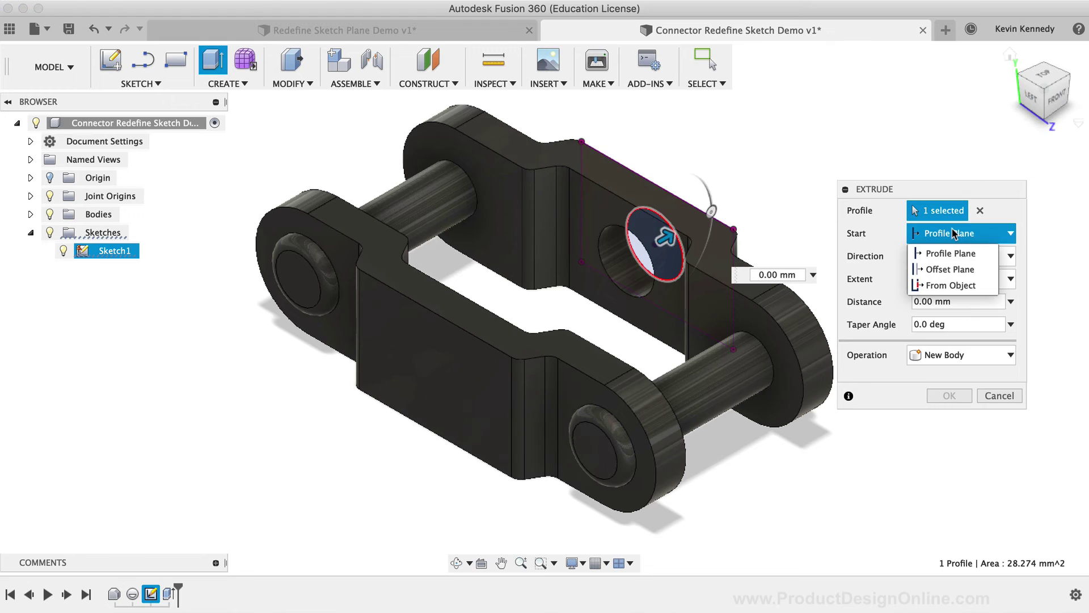
# - Cut the circle through the second side plate, from its outer face to its inner face
pyautogui.click(946, 282)
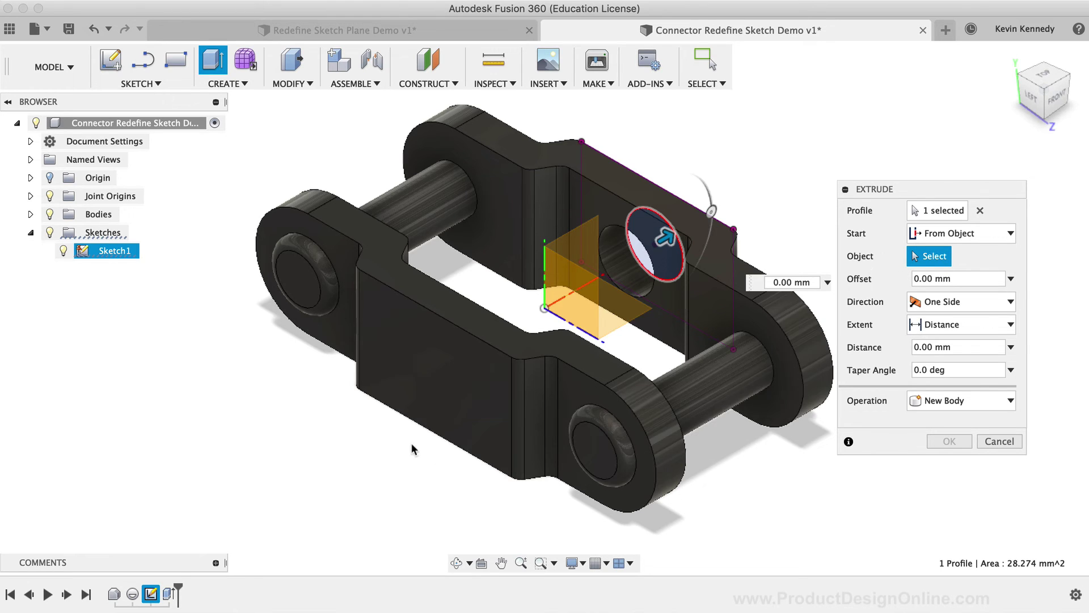
pyautogui.click(433, 363)
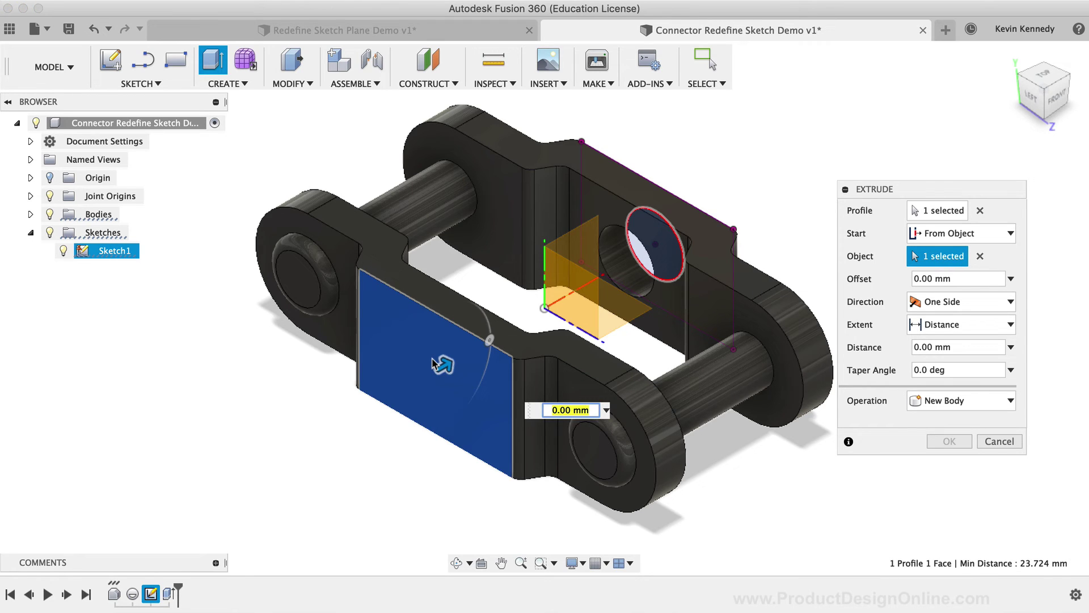
pyautogui.click(945, 324)
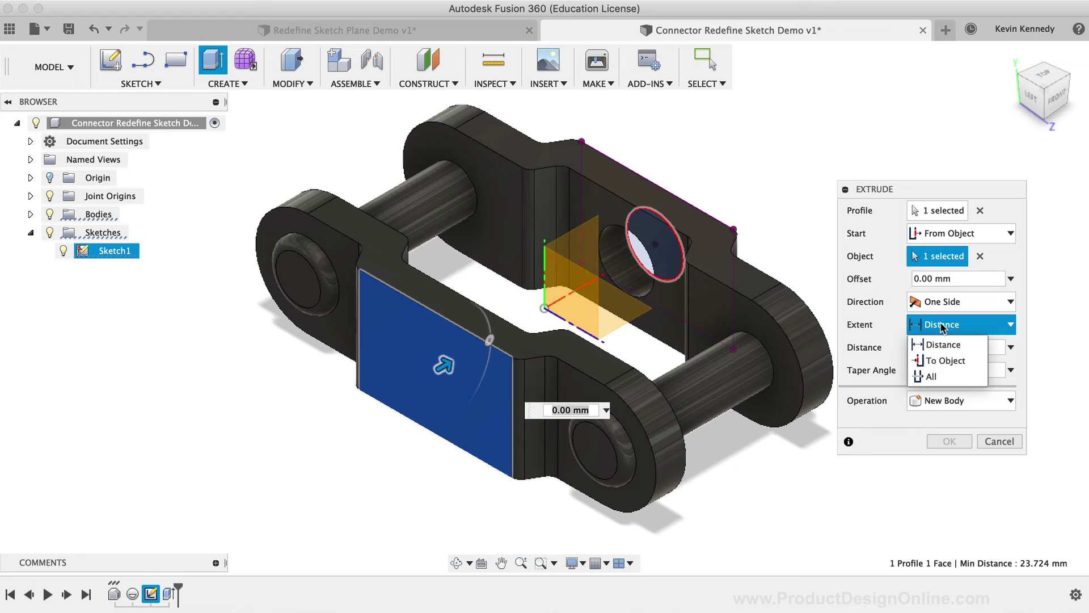
pyautogui.click(939, 360)
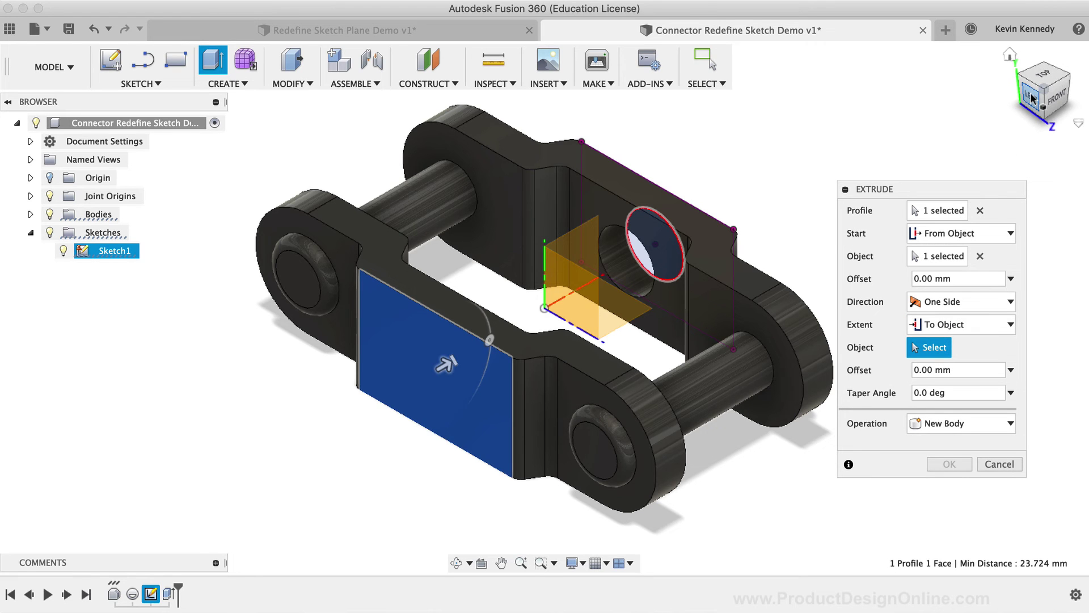
pyautogui.moveTo(1042, 94); pyautogui.dragTo(1038, 76)
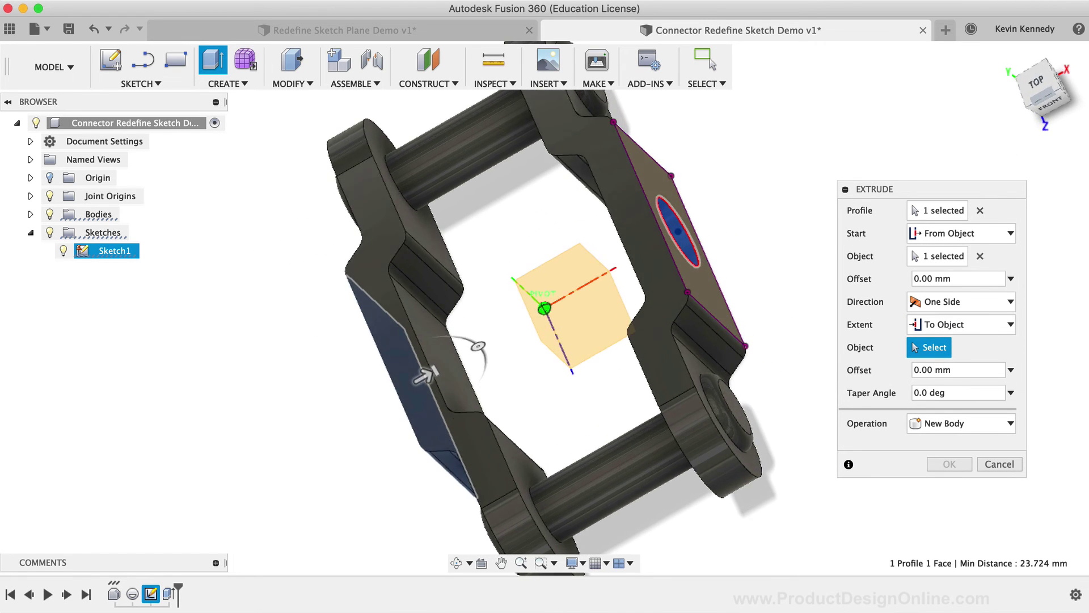
pyautogui.click(431, 337)
pyautogui.click(1039, 99)
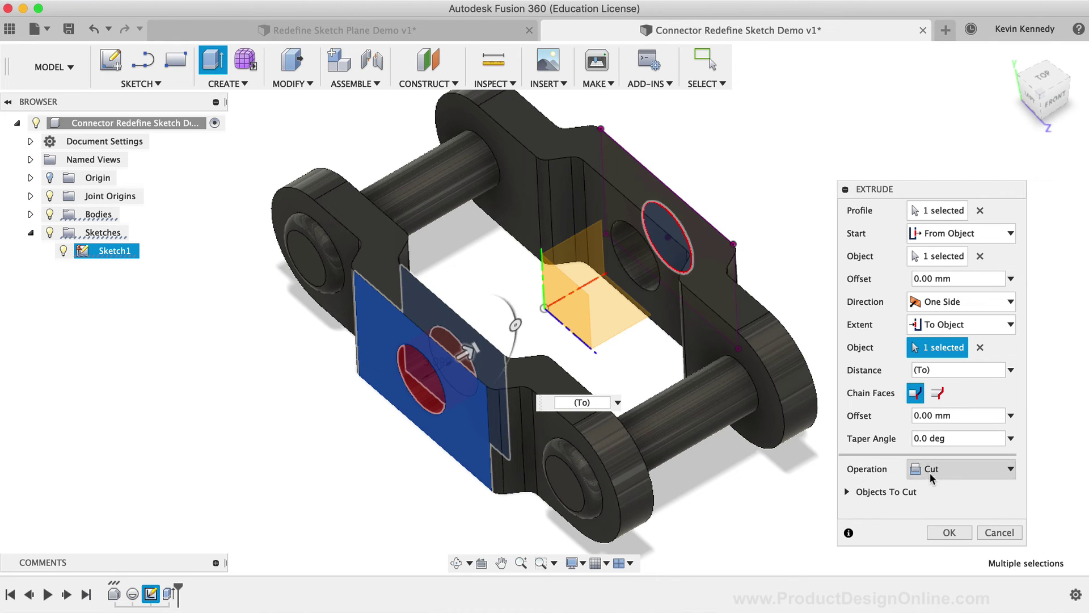
pyautogui.click(948, 533)
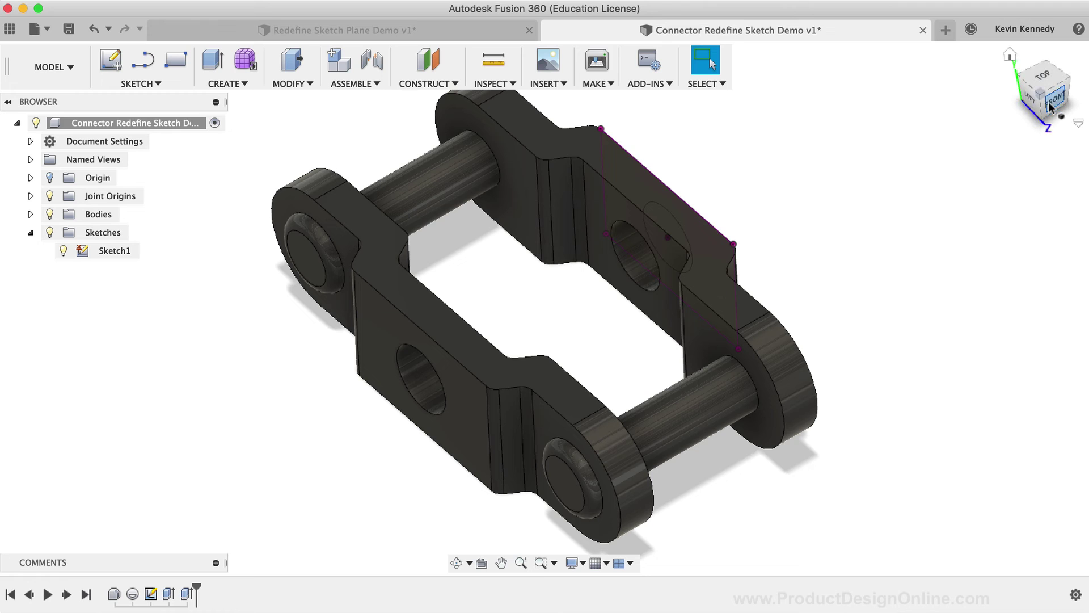
# - Hide the Sketches folder and orbit the connector link to inspect the holes in both plates
pyautogui.moveTo(1050, 107); pyautogui.dragTo(1037, 79)
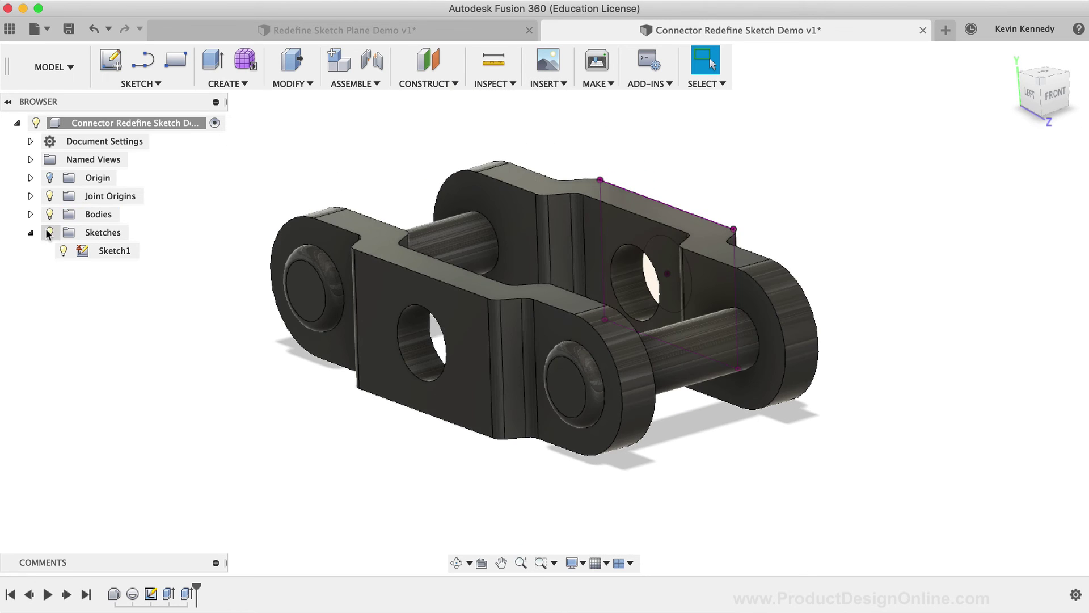
pyautogui.click(49, 232)
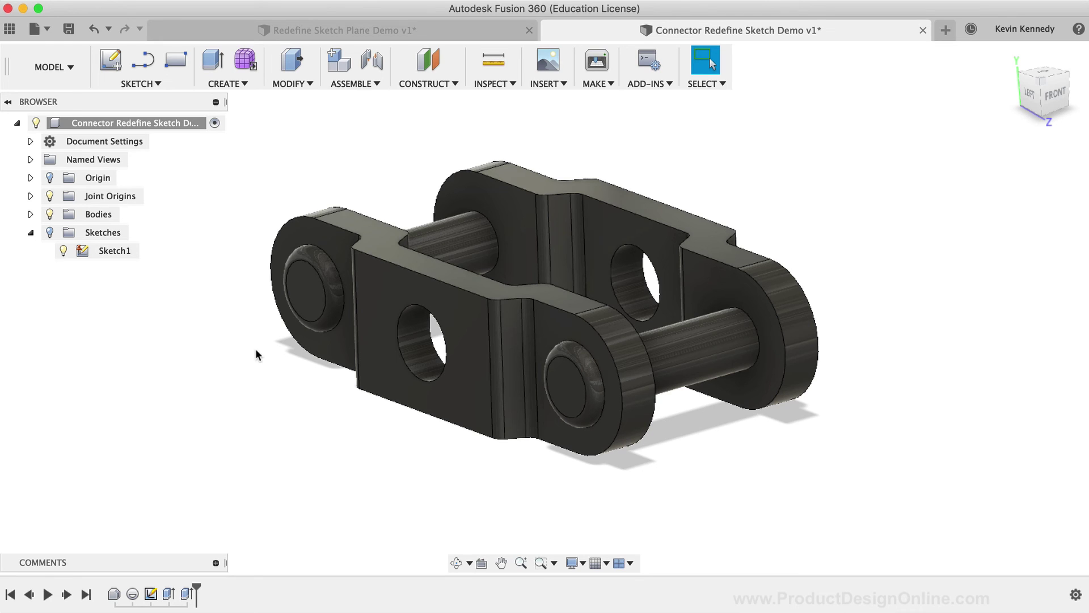
pyautogui.click(459, 564)
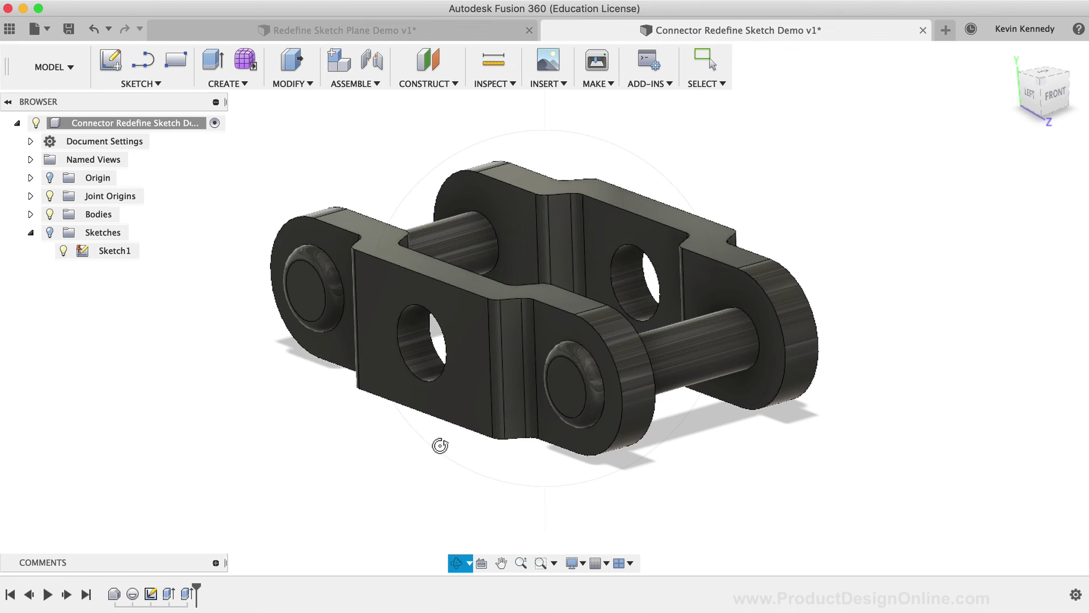
pyautogui.moveTo(441, 446); pyautogui.dragTo(388, 432)
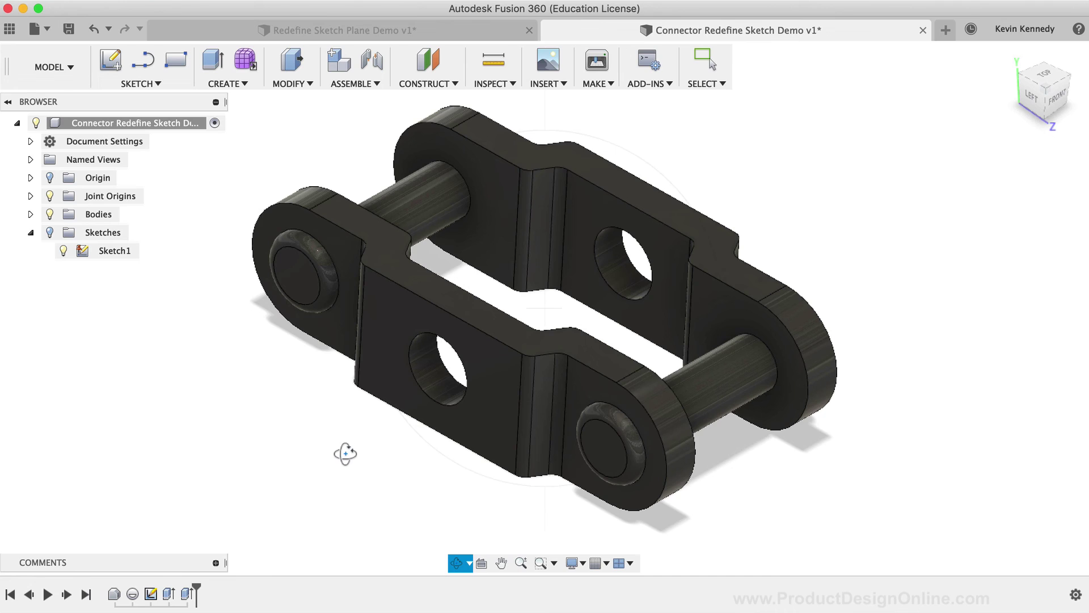
pyautogui.press('Escape')
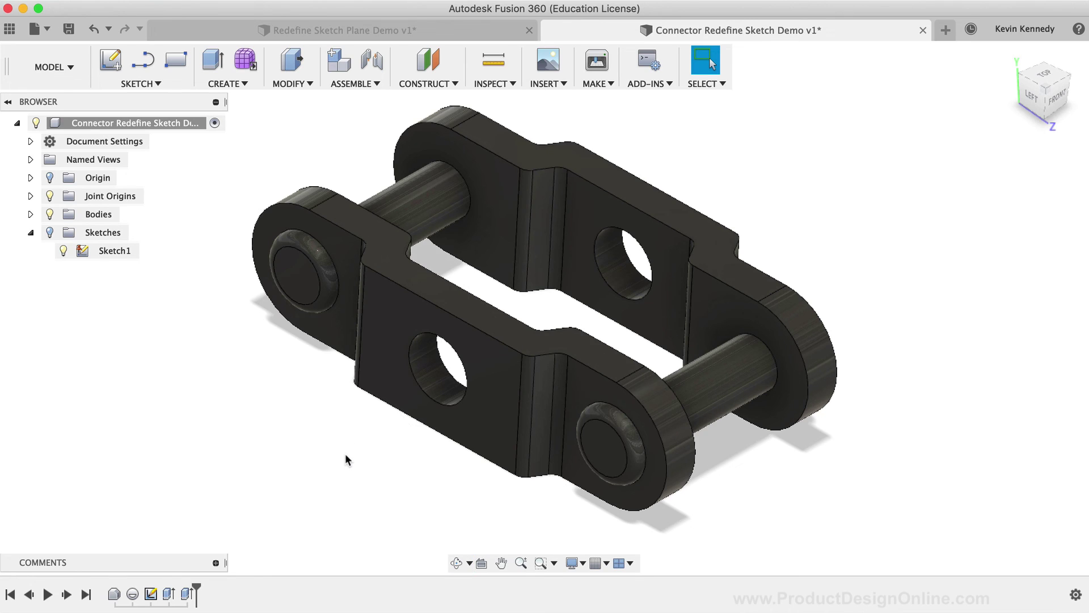